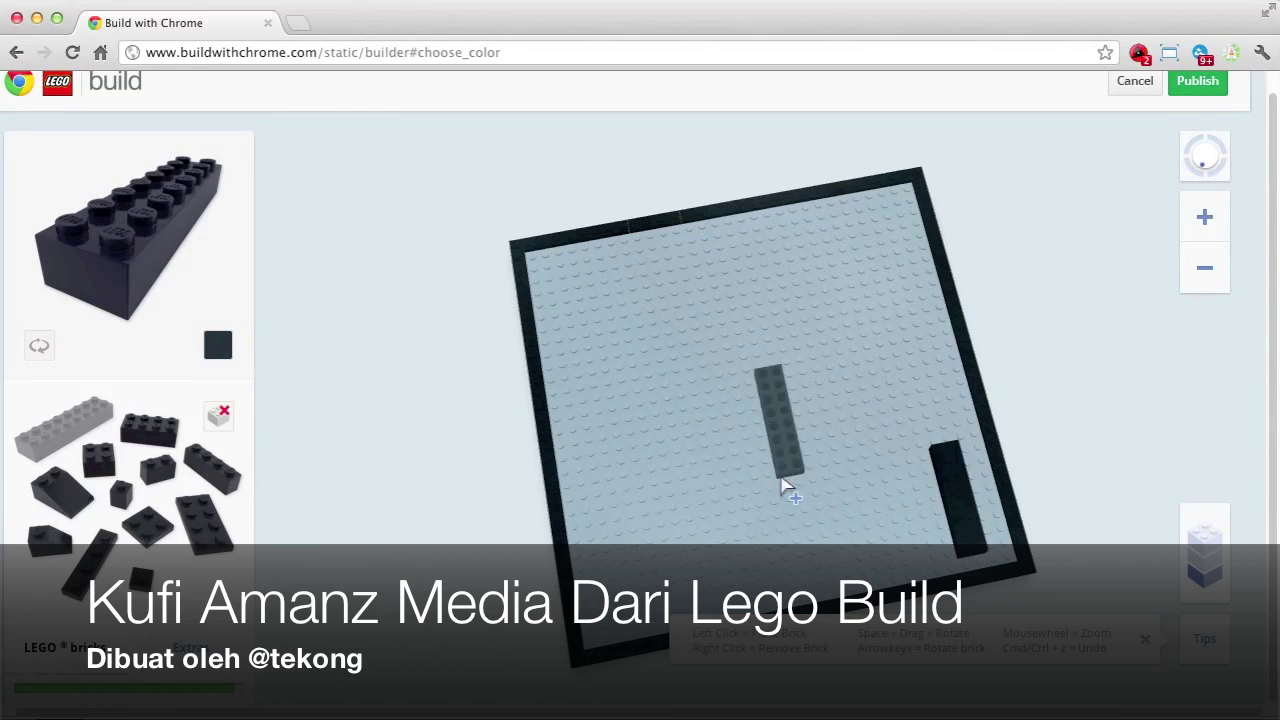
Lay a horizontal black bar along the bottom and build the square letter with a hole
{"action": "key", "text": "Right"}
{"action": "left_click", "coordinate": [870, 560]}
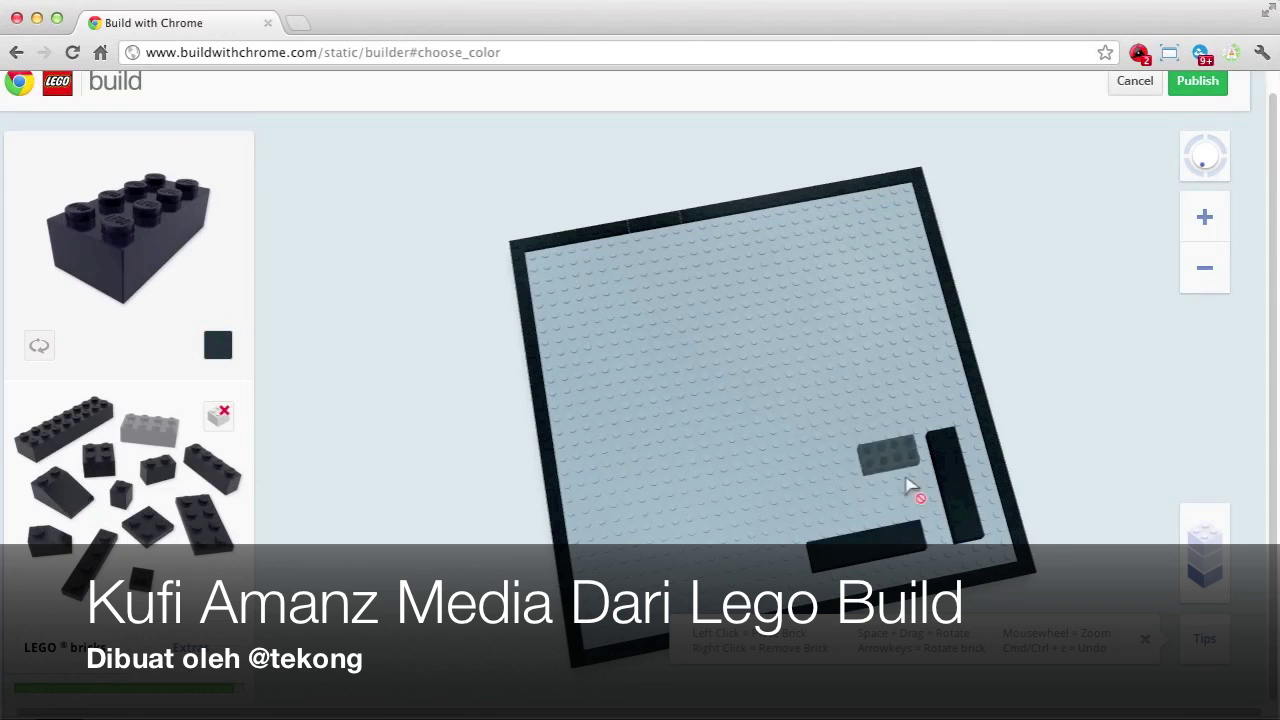
{"action": "left_click", "coordinate": [842, 524]}
{"action": "left_click", "coordinate": [866, 490]}
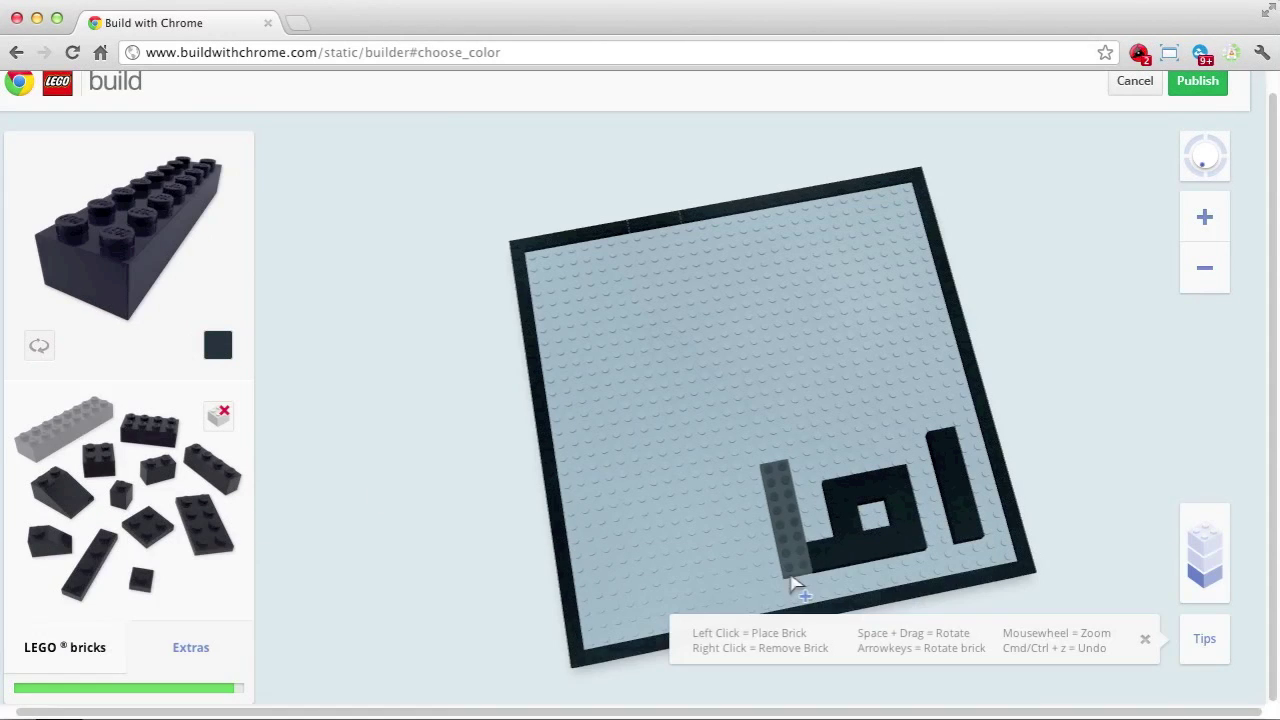
Place a dark brick near the plate bottom and an upright bar for the next letter
{"action": "left_click", "coordinate": [795, 585]}
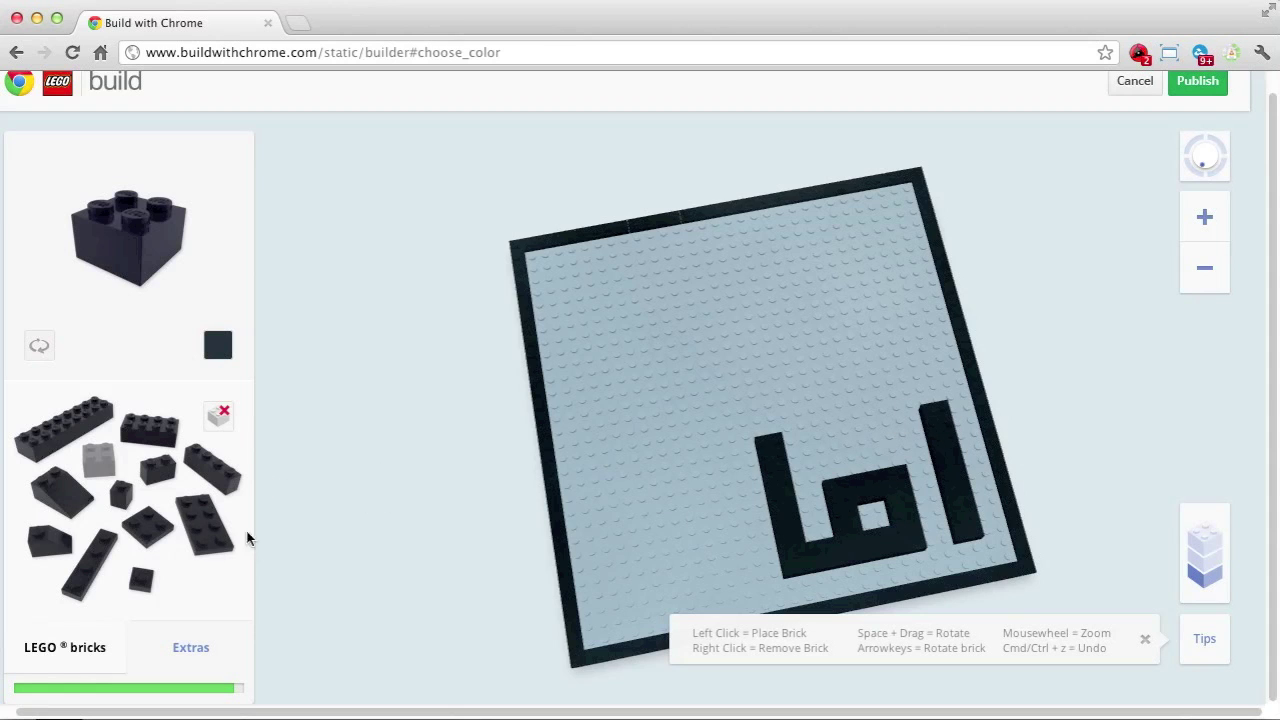
{"action": "left_click", "coordinate": [63, 428]}
{"action": "left_click", "coordinate": [722, 575]}
{"action": "key", "text": "Right"}
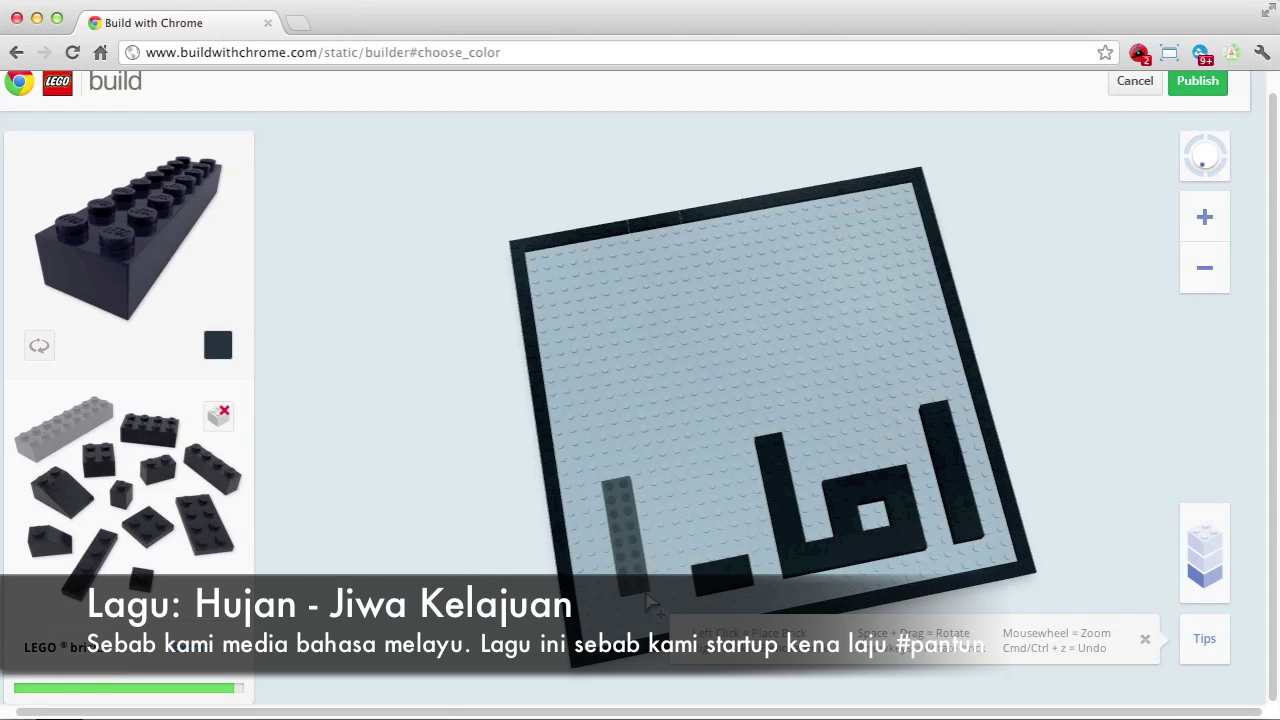
{"action": "left_click", "coordinate": [680, 590]}
Form the C-shaped letter with a 2x4 top stroke and a 2x2 brick
{"action": "left_click", "coordinate": [150, 430]}
{"action": "left_click", "coordinate": [673, 473]}
{"action": "left_click", "coordinate": [98, 460]}
{"action": "left_click", "coordinate": [716, 466]}
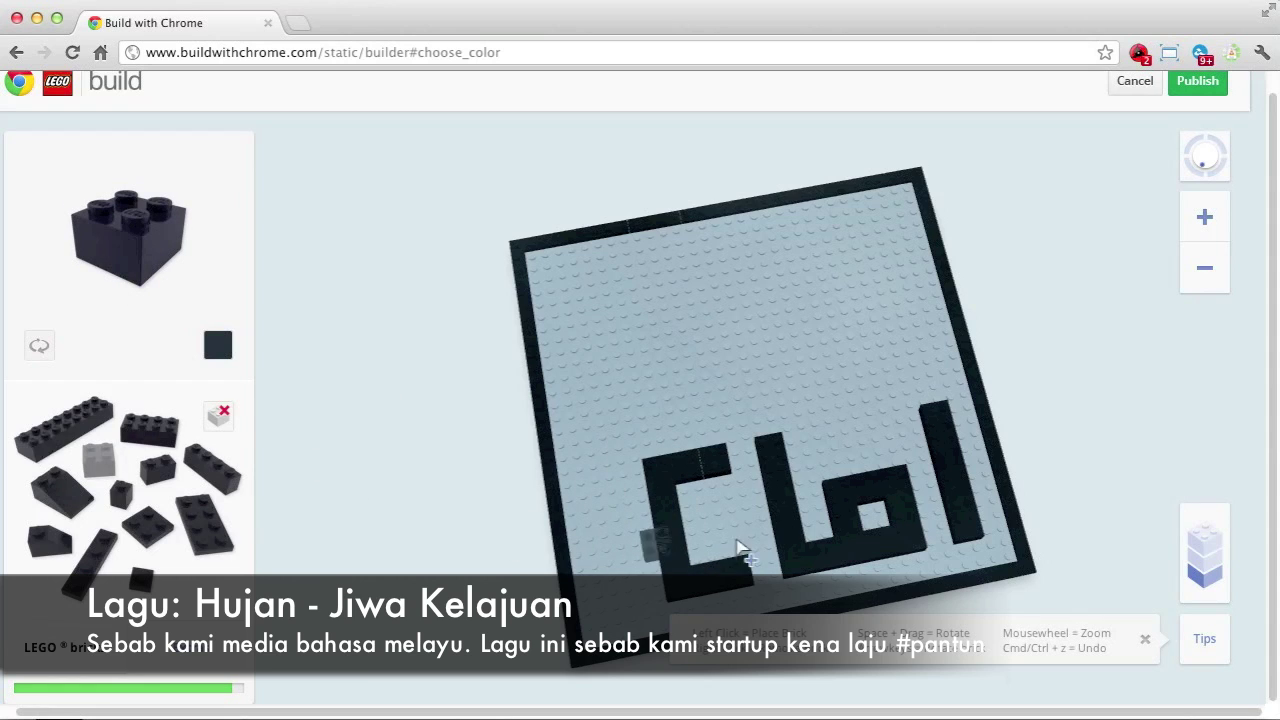
Raise a tall 2x8 stroke on the left, plus a short 2x4 stem with a 2x2 dot
{"action": "left_click", "coordinate": [70, 425]}
{"action": "left_click", "coordinate": [648, 455]}
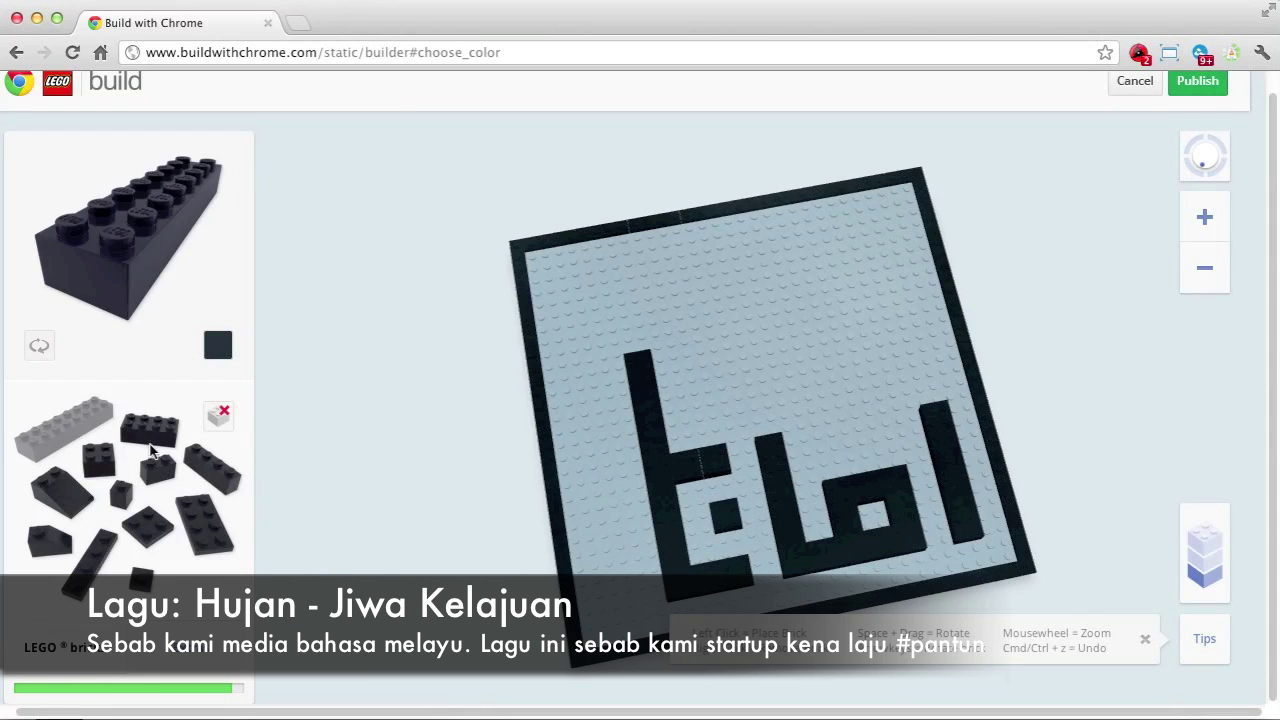
{"action": "left_click", "coordinate": [152, 433]}
{"action": "left_click", "coordinate": [786, 523]}
{"action": "left_click", "coordinate": [98, 460]}
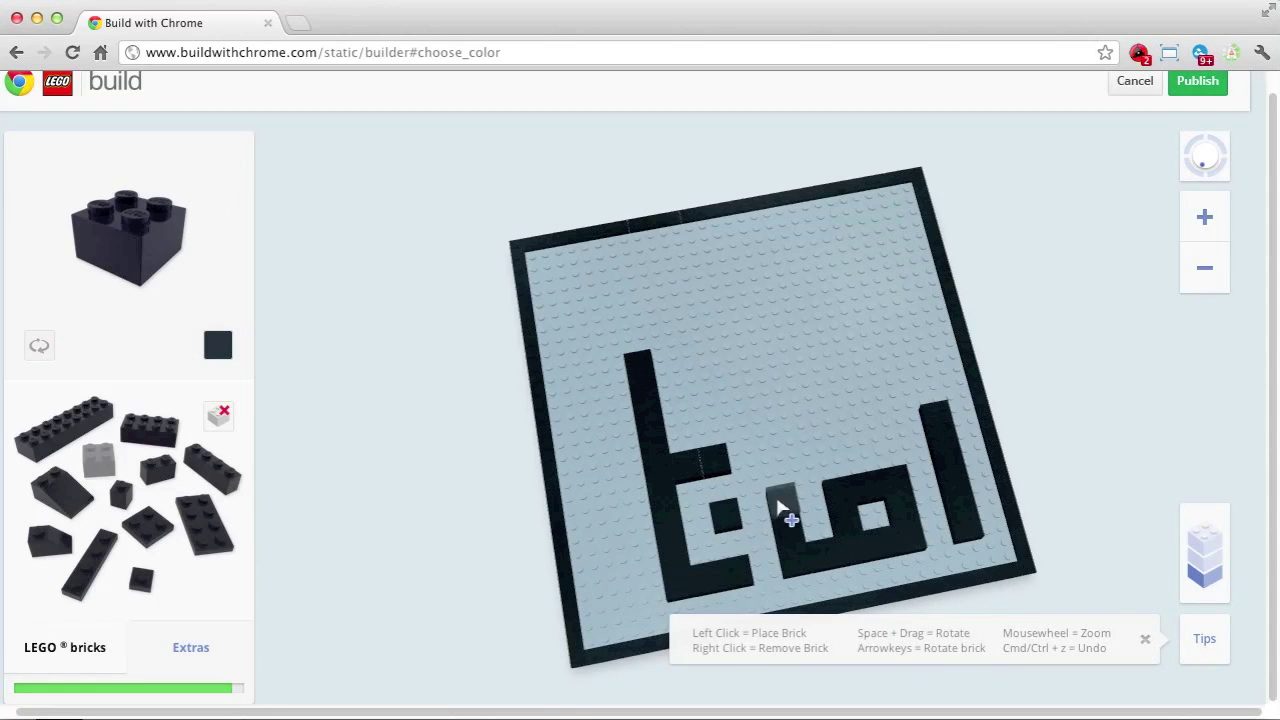
{"action": "left_click", "coordinate": [777, 490]}
Place a 2x8 bar and add a vertical bar to the new letter
{"action": "left_click", "coordinate": [70, 425]}
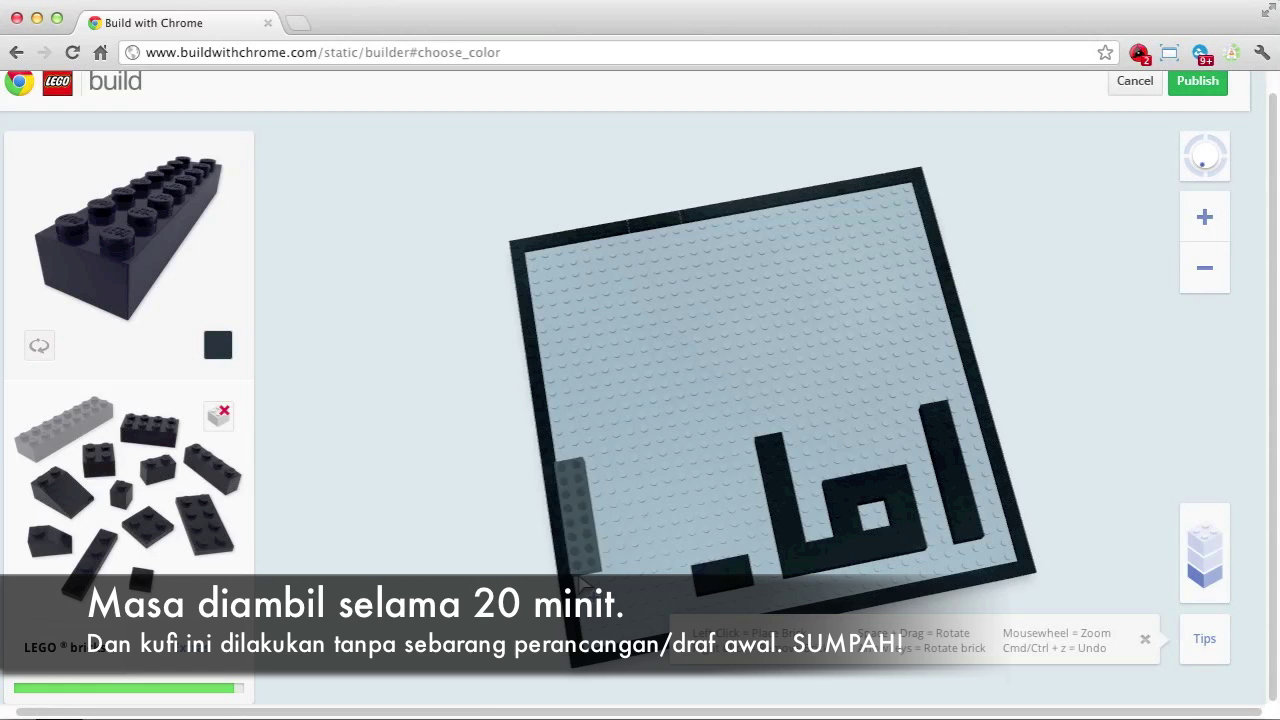
{"action": "left_click", "coordinate": [605, 540]}
{"action": "left_click", "coordinate": [98, 460]}
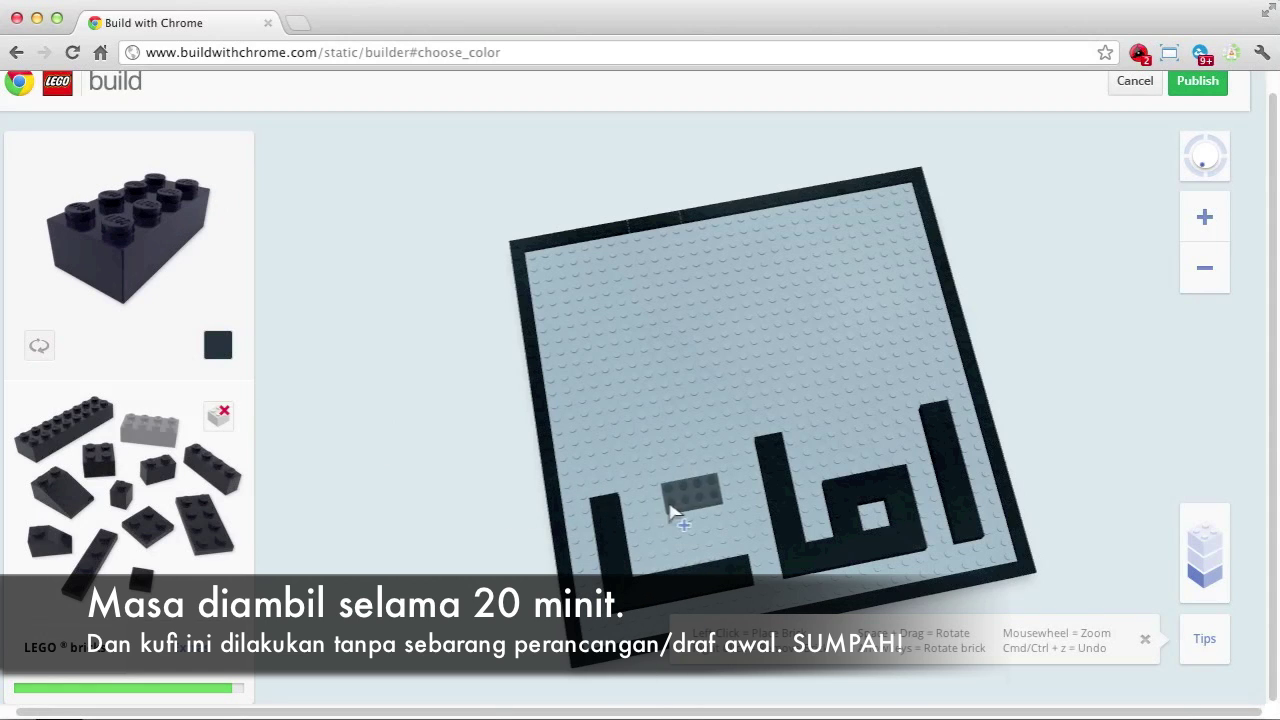
{"action": "left_click", "coordinate": [65, 425]}
{"action": "left_click", "coordinate": [729, 520]}
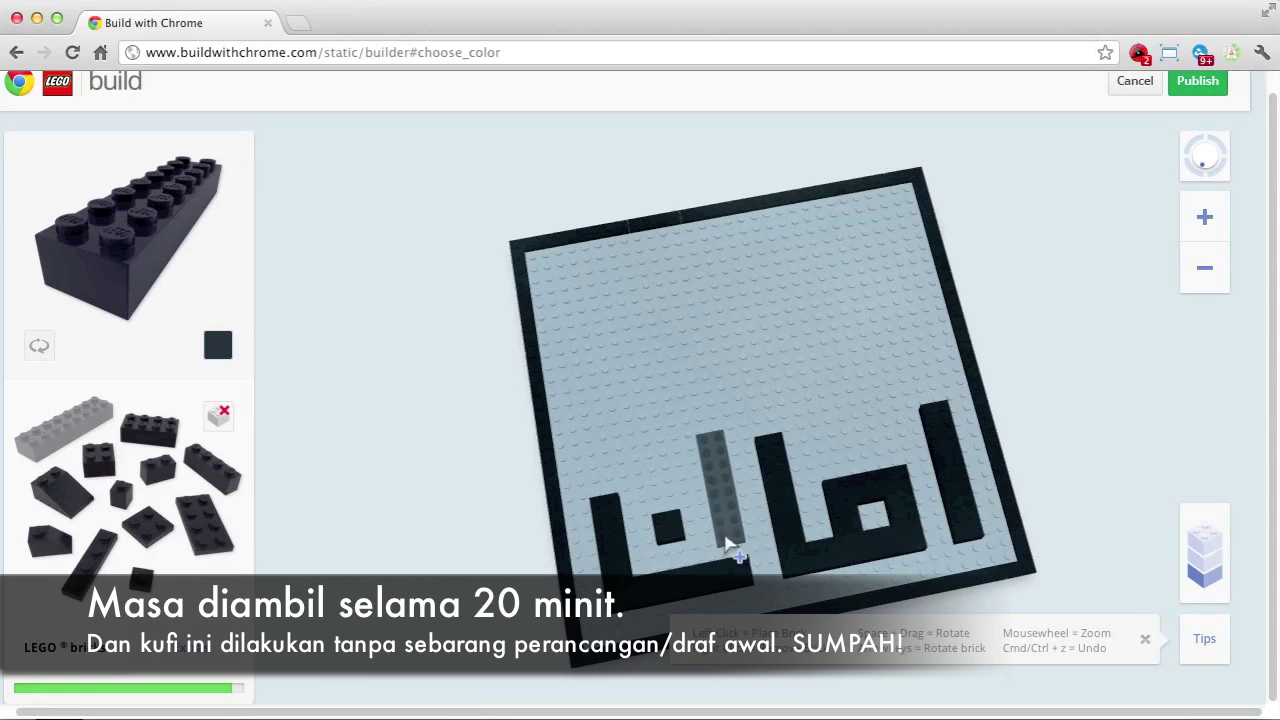
{"action": "left_click", "coordinate": [150, 430]}
Close off the square letter with small blocks and place a tall 2x8 bar on the left
{"action": "left_click", "coordinate": [98, 460]}
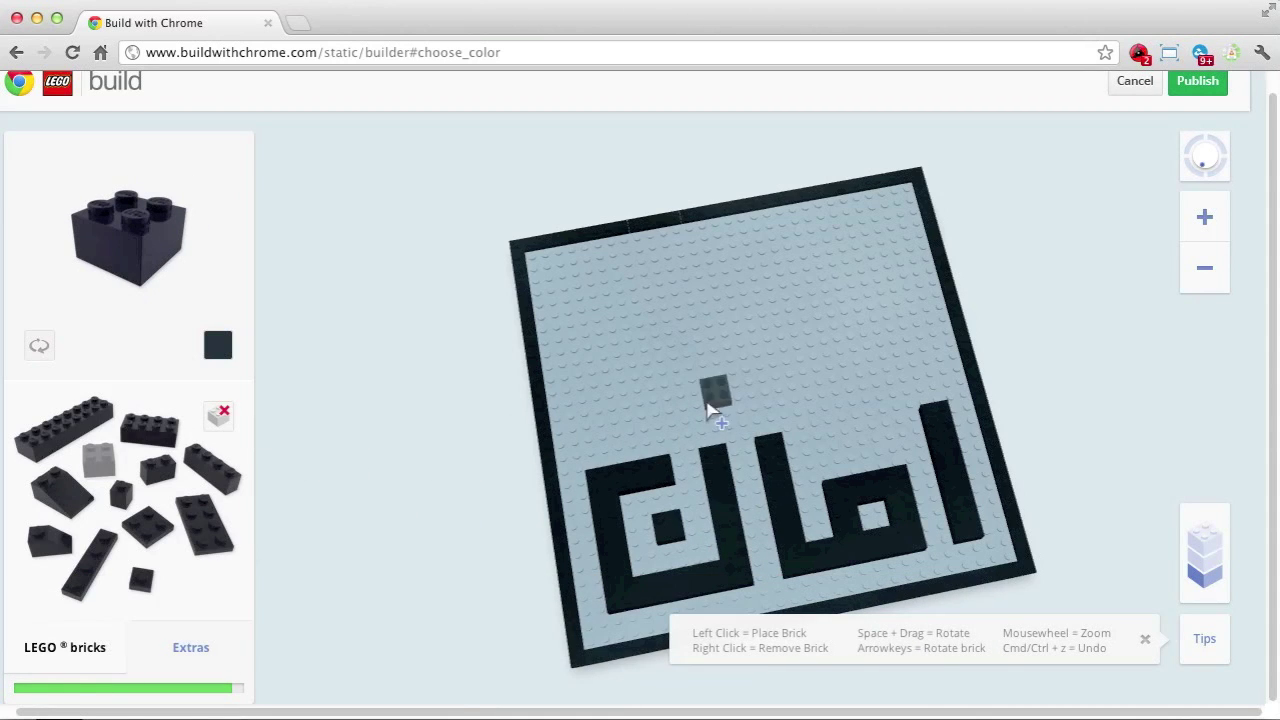
{"action": "left_click", "coordinate": [150, 430]}
{"action": "left_click", "coordinate": [729, 520]}
{"action": "left_click", "coordinate": [98, 460]}
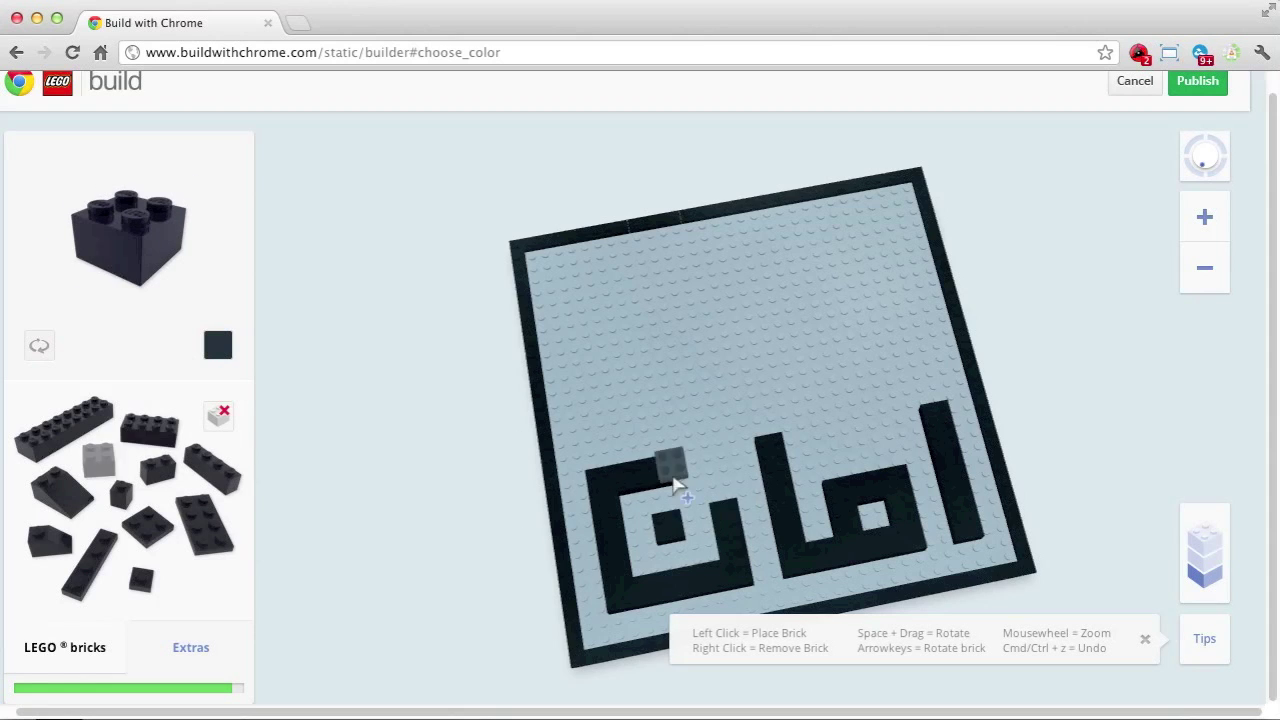
{"action": "left_click", "coordinate": [715, 465]}
{"action": "left_click", "coordinate": [65, 425]}
{"action": "left_click", "coordinate": [590, 430]}
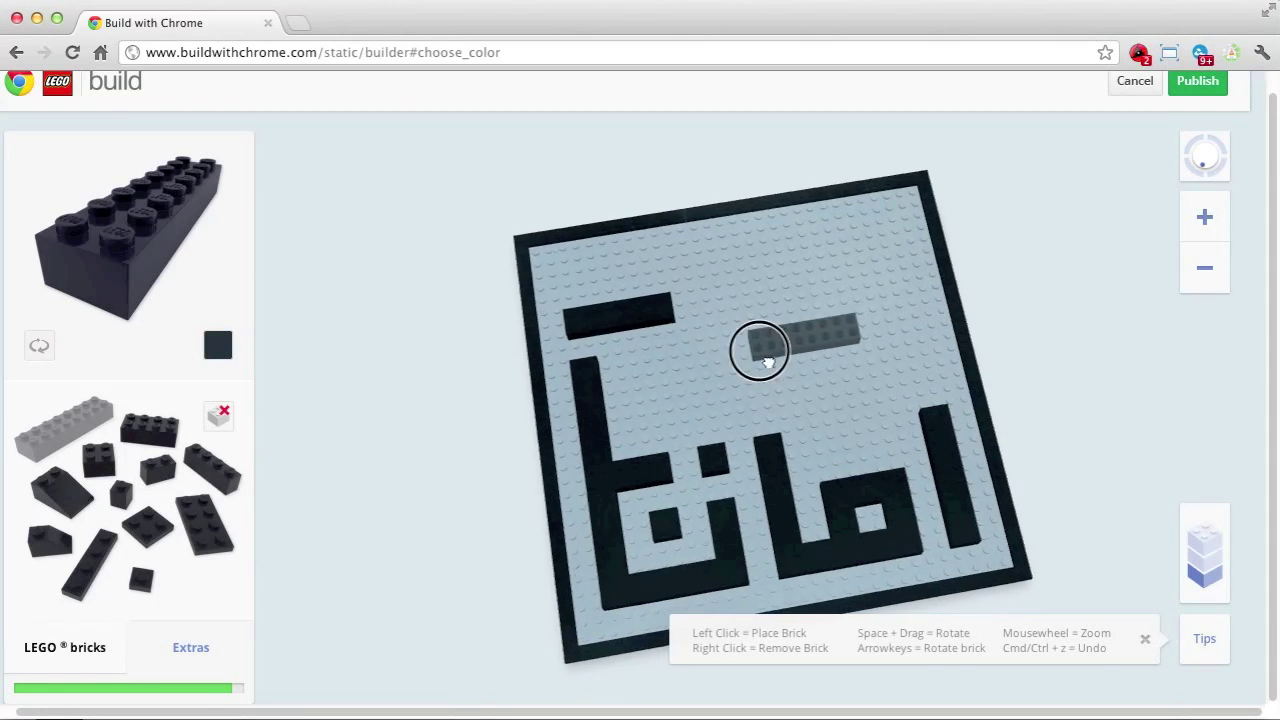
Build the P-shaped letter with its long stroke and loop, and an upright bar at lower left
{"action": "left_click", "coordinate": [150, 430]}
{"action": "left_click", "coordinate": [65, 425]}
{"action": "left_click", "coordinate": [745, 455]}
{"action": "left_click", "coordinate": [150, 430]}
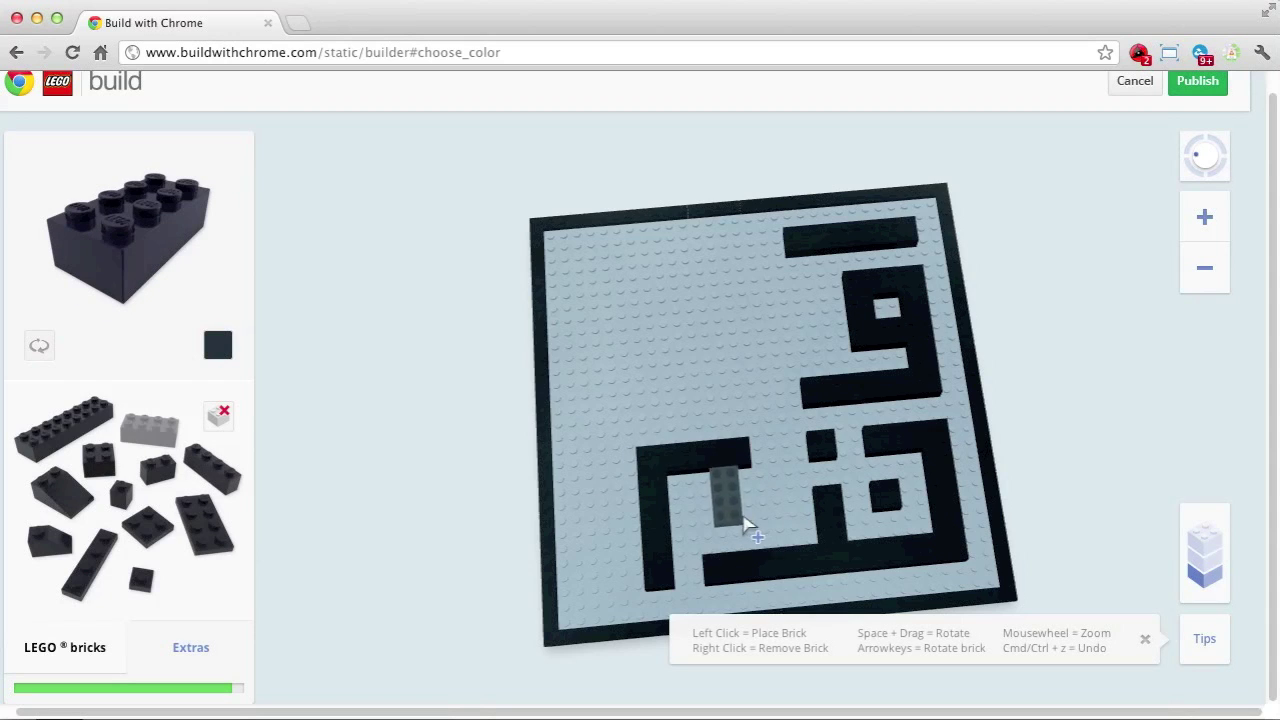
{"action": "left_click", "coordinate": [737, 490]}
{"action": "left_click", "coordinate": [712, 510]}
{"action": "left_click", "coordinate": [65, 425]}
{"action": "left_click", "coordinate": [603, 592]}
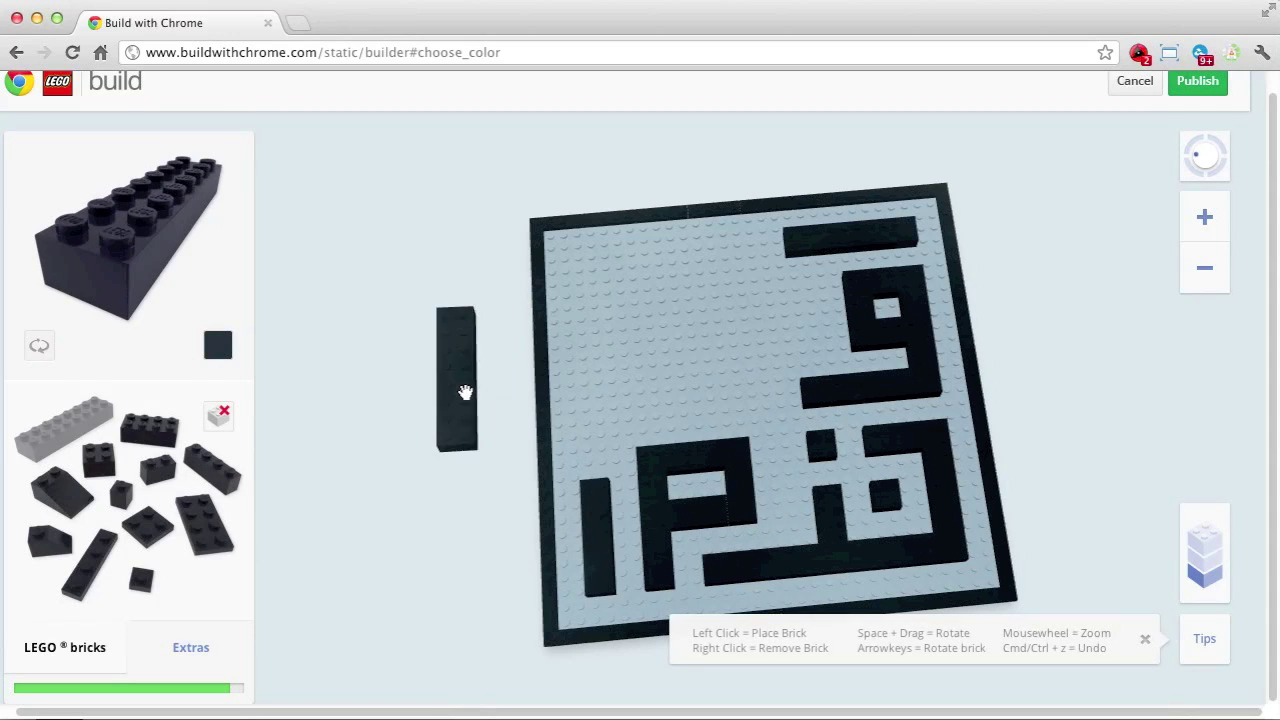
Remove three unwanted bricks, including the upright bar at lower left
{"action": "left_click", "coordinate": [98, 458]}
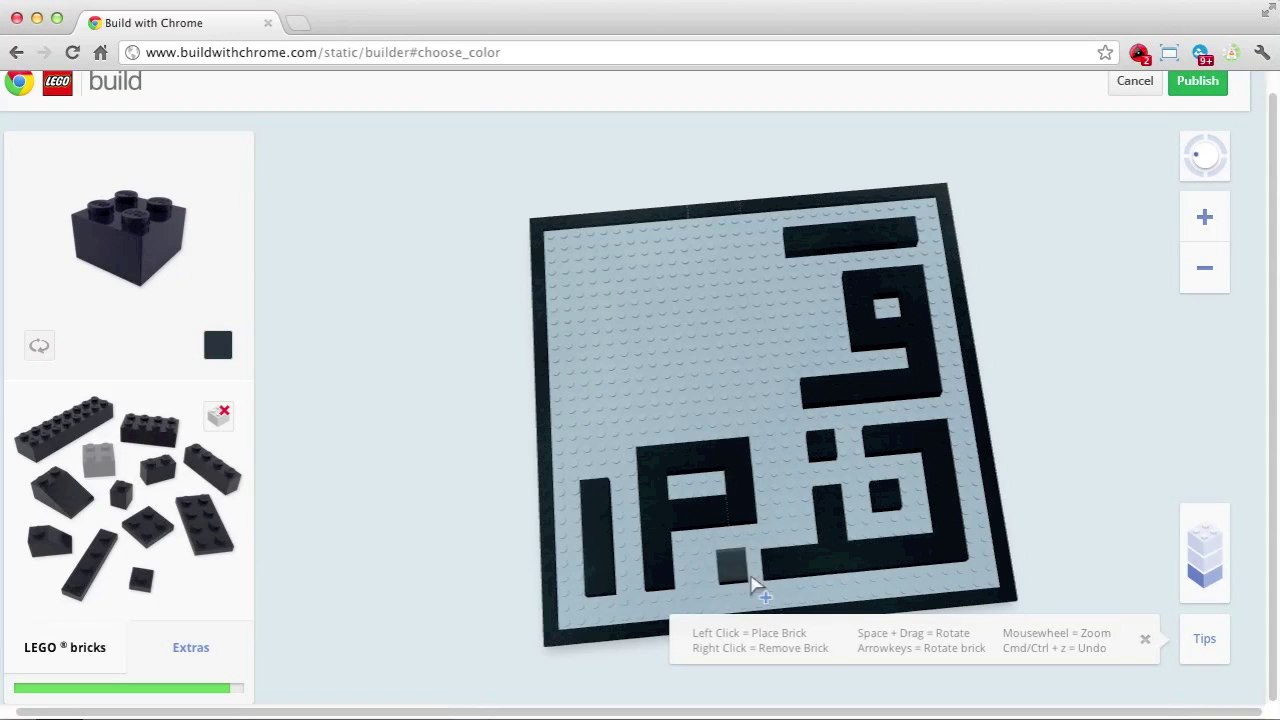
{"action": "right_click", "coordinate": [700, 455]}
{"action": "right_click", "coordinate": [680, 530]}
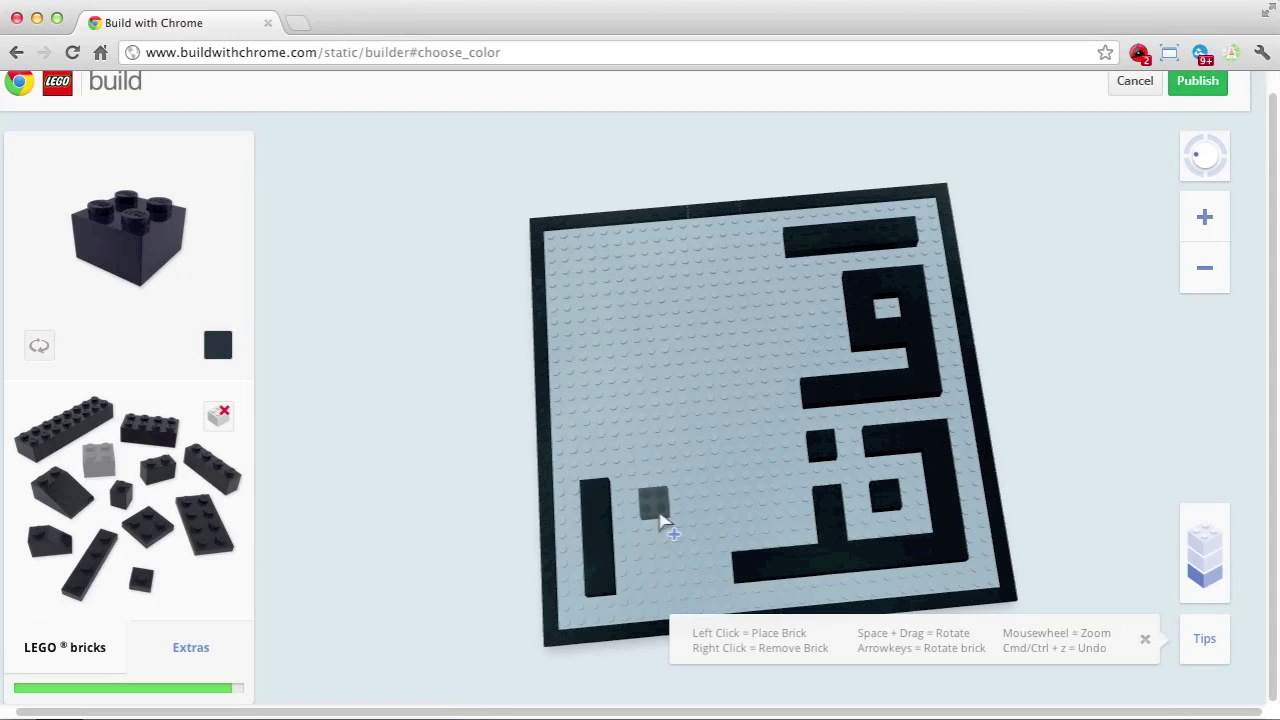
{"action": "right_click", "coordinate": [598, 540]}
Place 2x4 bricks in the lower letters and to the left of the pattern
{"action": "left_click", "coordinate": [150, 430]}
{"action": "left_click", "coordinate": [780, 515]}
{"action": "left_click", "coordinate": [750, 450]}
{"action": "left_click", "coordinate": [98, 458]}
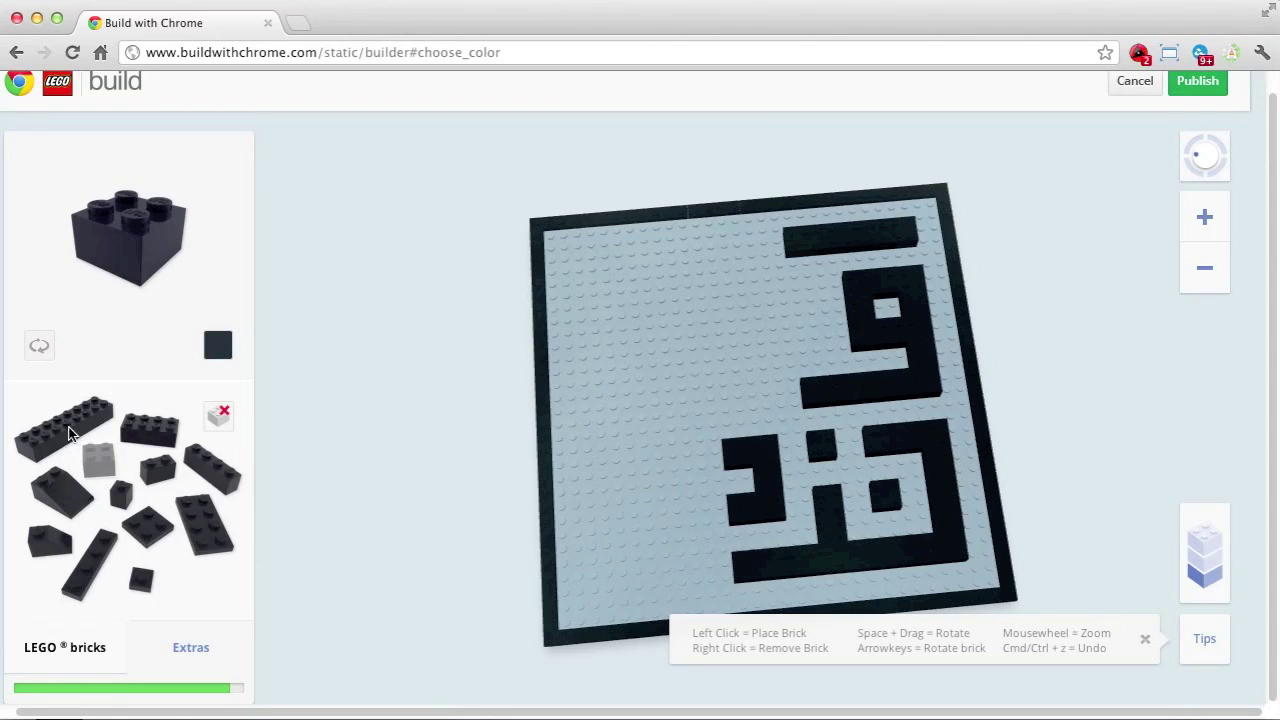
{"action": "left_click", "coordinate": [68, 432]}
{"action": "left_click", "coordinate": [150, 430]}
{"action": "left_click", "coordinate": [718, 475]}
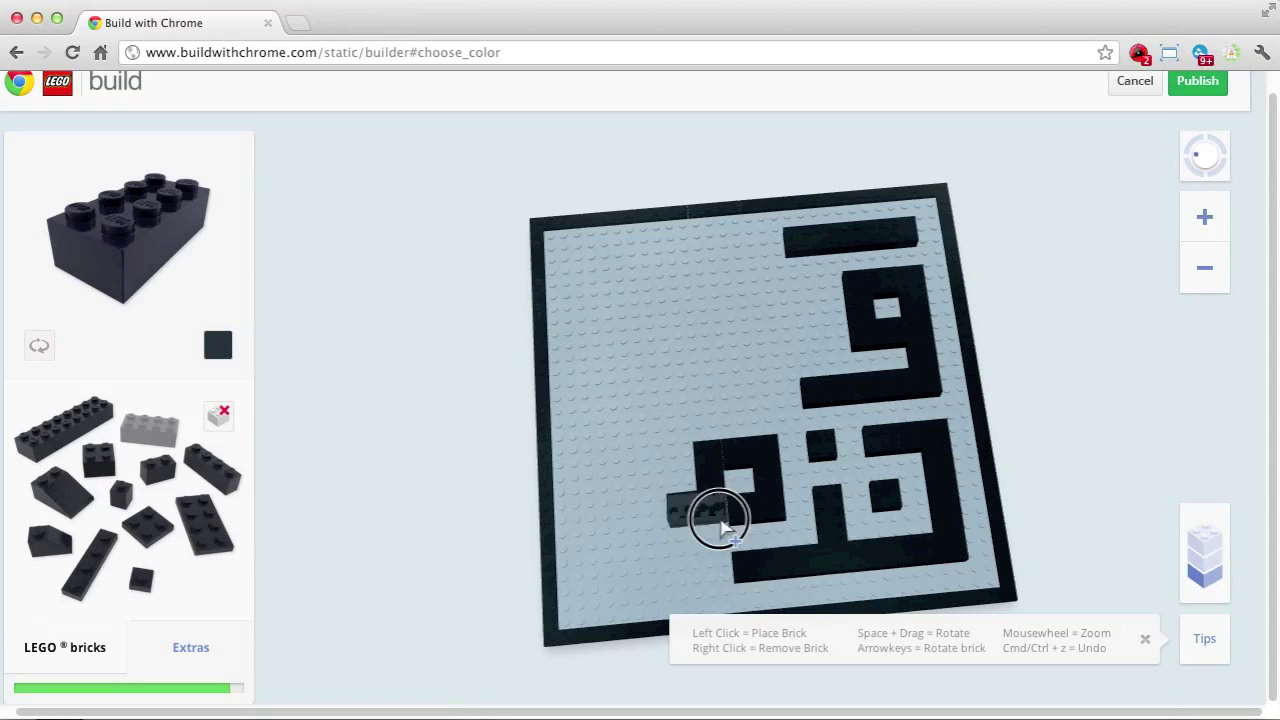
Add an upright 2x4 brick and a tall upright 2x8 bar at the plate's lower left
{"action": "key", "text": "Left"}
{"action": "left_click", "coordinate": [688, 555]}
{"action": "left_click", "coordinate": [64, 430]}
{"action": "left_click", "coordinate": [150, 430]}
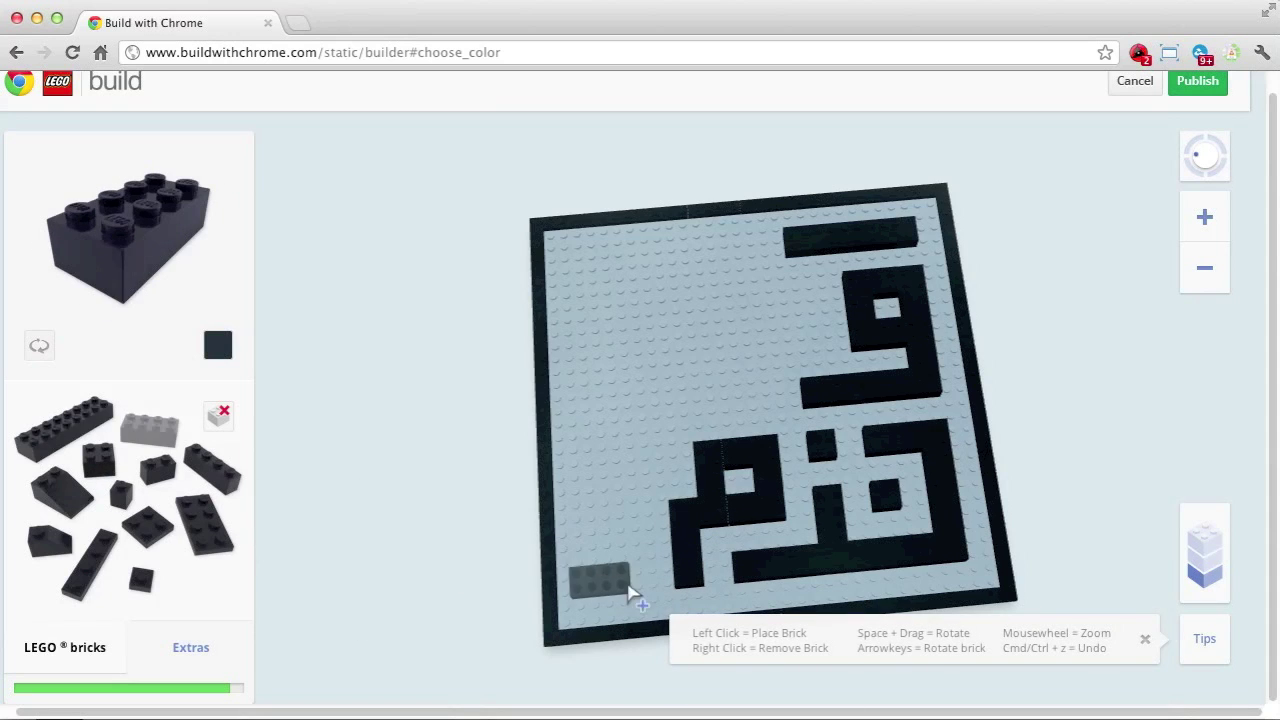
{"action": "left_click", "coordinate": [64, 430]}
{"action": "key", "text": "Left"}
{"action": "left_click", "coordinate": [610, 598]}
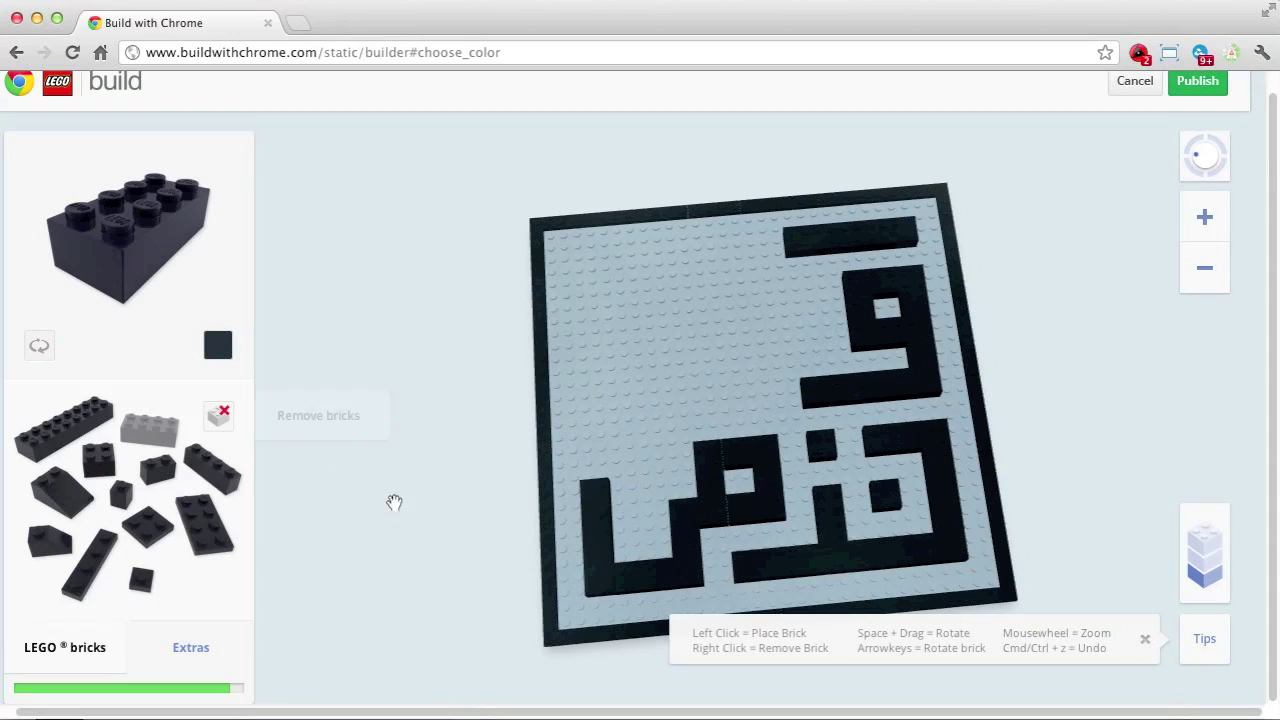
Remove the U's lower-right brick and extend the bottom and left strokes with black bricks
{"action": "right_click", "coordinate": [668, 550]}
{"action": "left_click", "coordinate": [728, 580]}
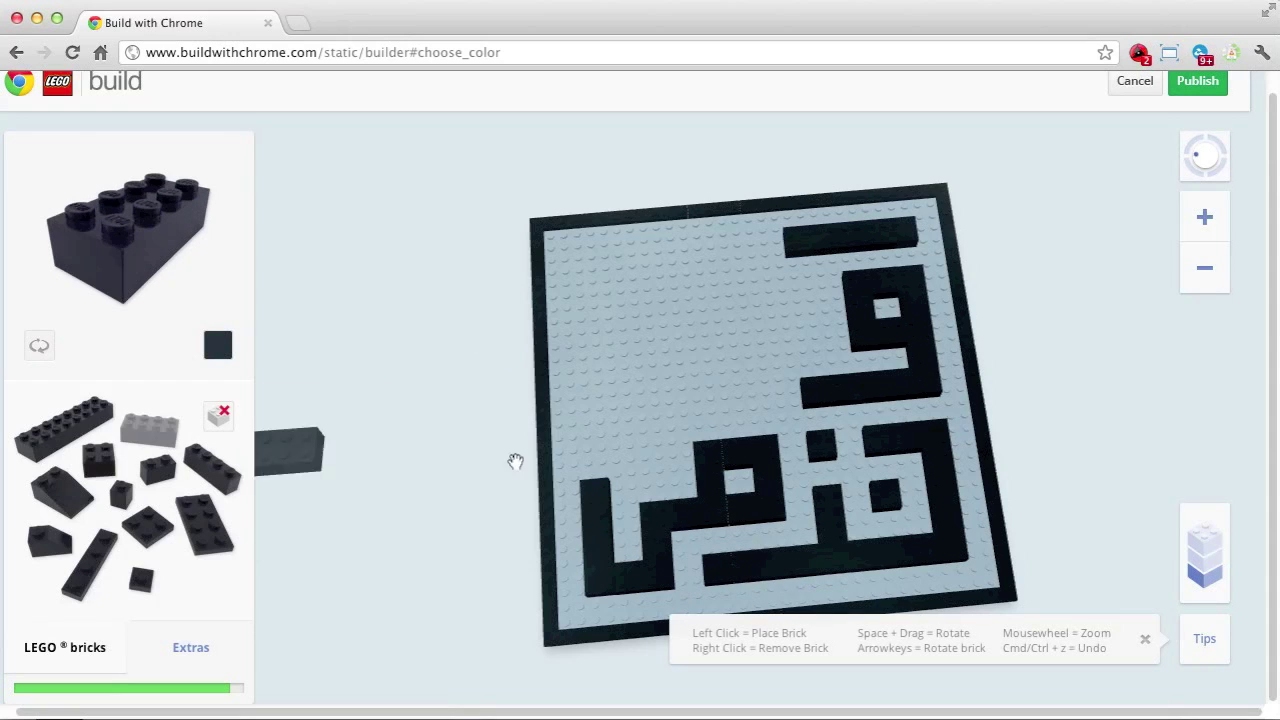
{"action": "left_click", "coordinate": [600, 455]}
{"action": "left_click", "coordinate": [671, 449]}
{"action": "left_click", "coordinate": [98, 460]}
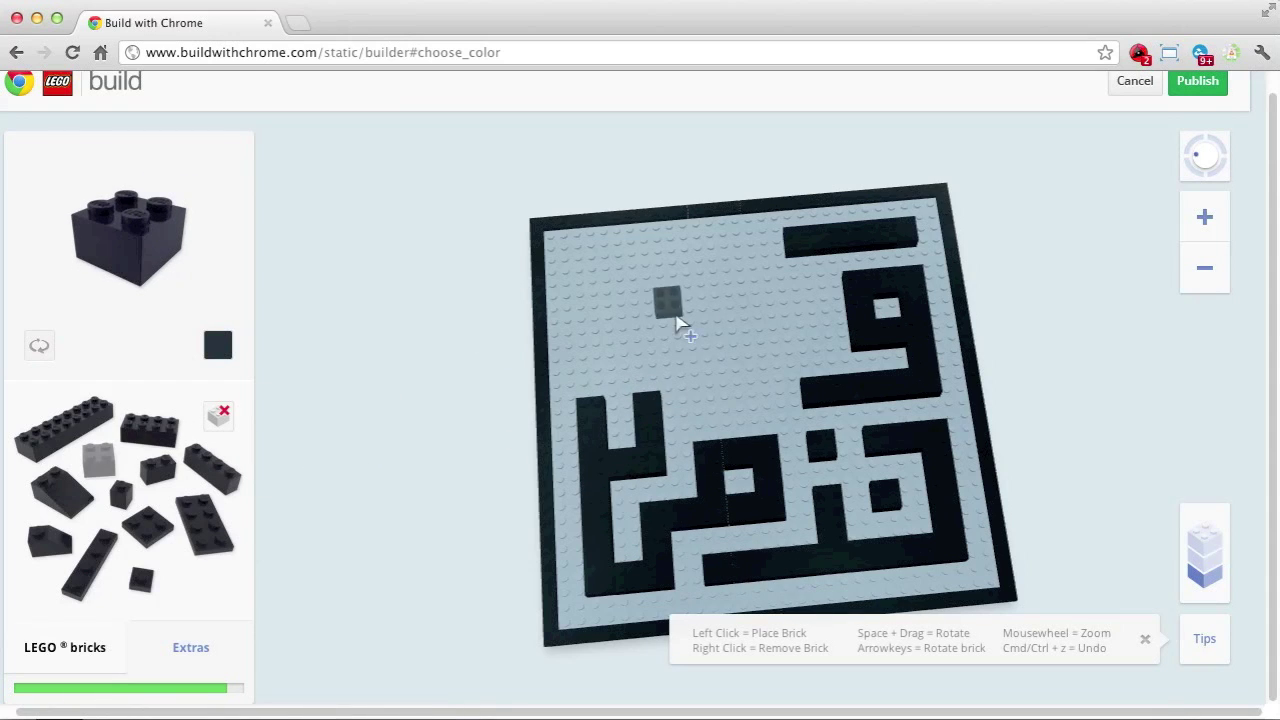
Rotate the plate around, then place a 2x2 dot and a 2x4 brick near the bottom
{"action": "left_click_drag", "start_coordinate": [600, 377], "coordinate": [654, 509]}
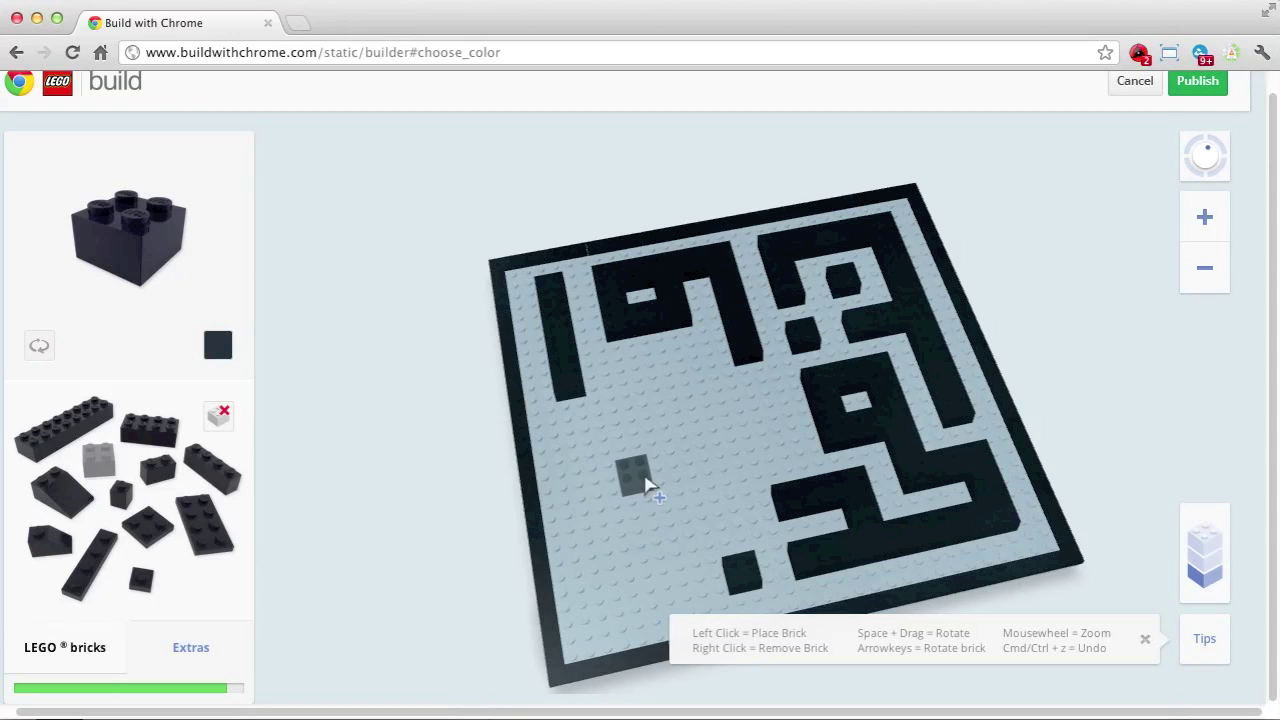
{"action": "left_click", "coordinate": [806, 556]}
{"action": "left_click", "coordinate": [150, 428]}
{"action": "left_click", "coordinate": [748, 510]}
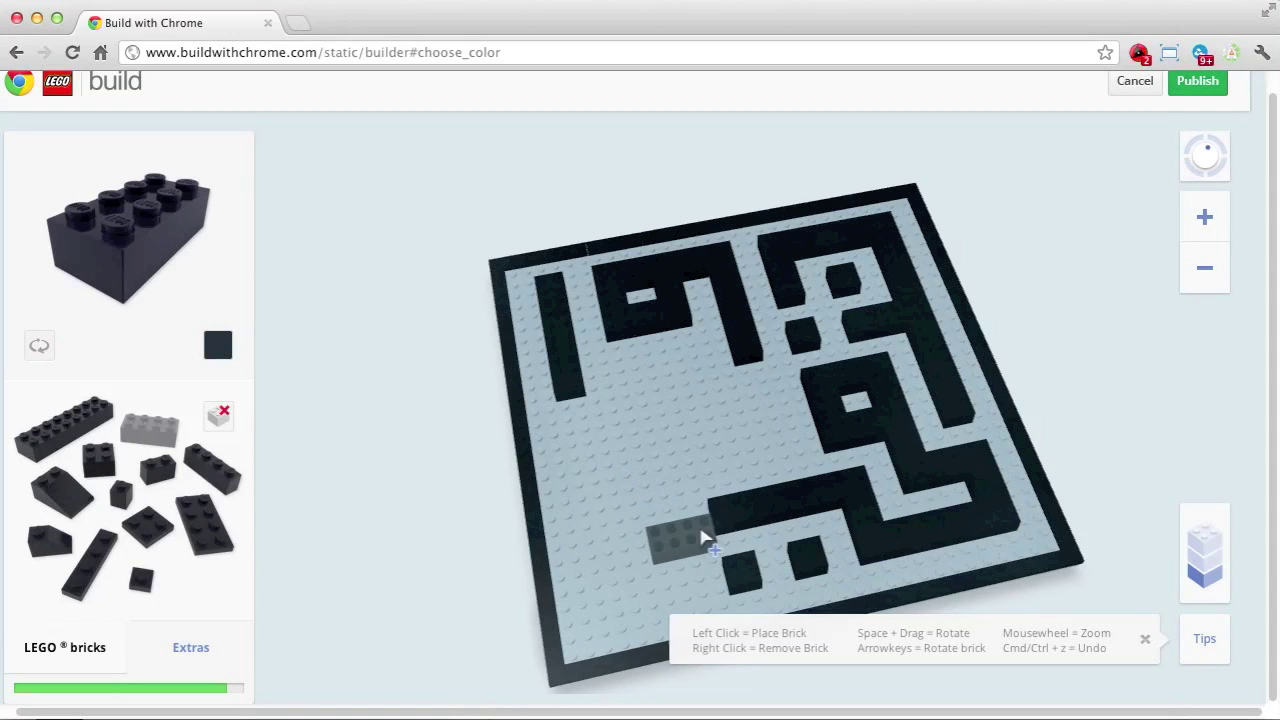
Delete the long bottom stroke and hook bricks, add one brick, and rotate the view back
{"action": "right_click", "coordinate": [790, 515]}
{"action": "right_click", "coordinate": [880, 512]}
{"action": "right_click", "coordinate": [910, 520]}
{"action": "right_click", "coordinate": [965, 490]}
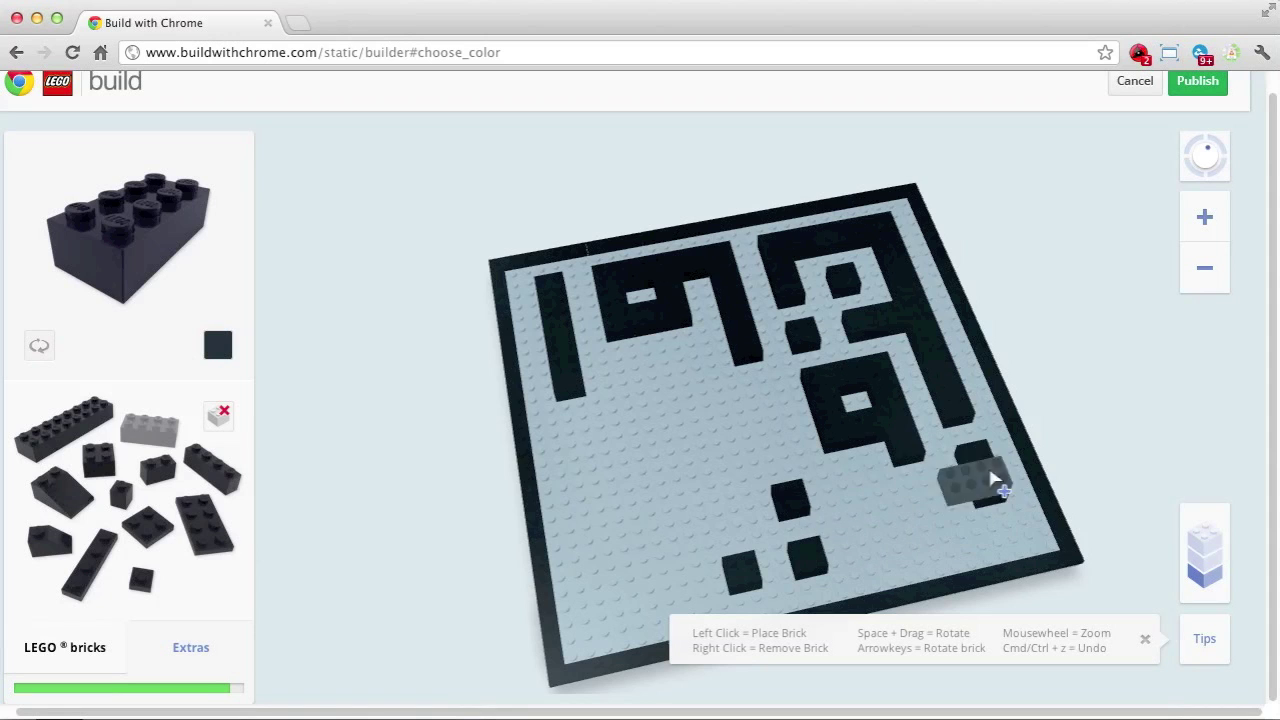
{"action": "right_click", "coordinate": [980, 470]}
{"action": "left_click", "coordinate": [985, 476]}
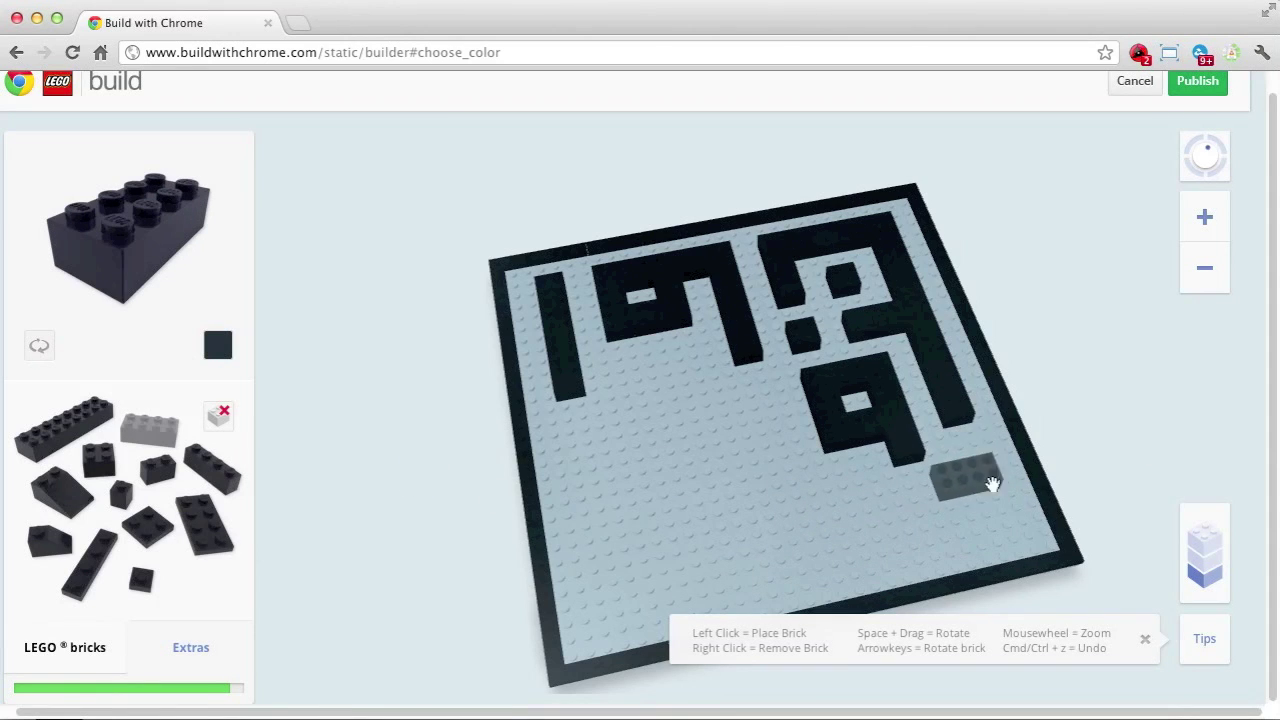
{"action": "left_click_drag", "start_coordinate": [991, 480], "coordinate": [458, 487]}
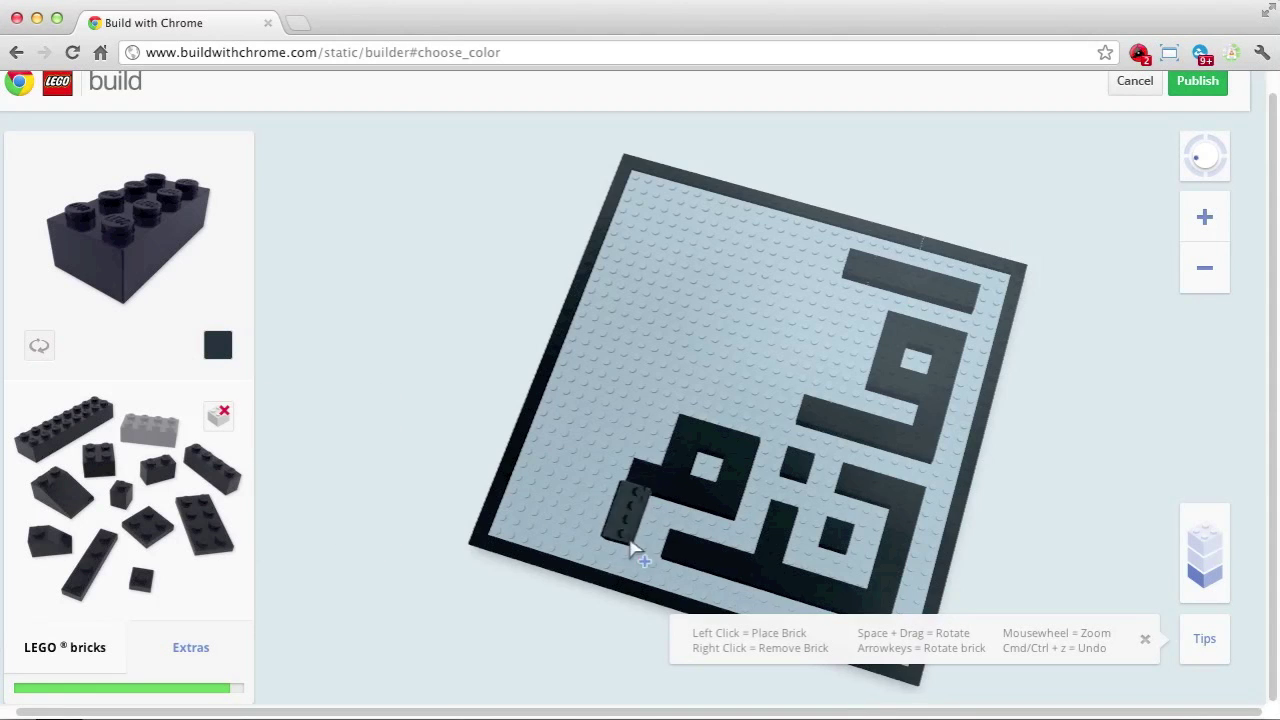
Place two 2x2 dots at the lower left and a horizontal 2x4 along that stroke
{"action": "key", "text": "2"}
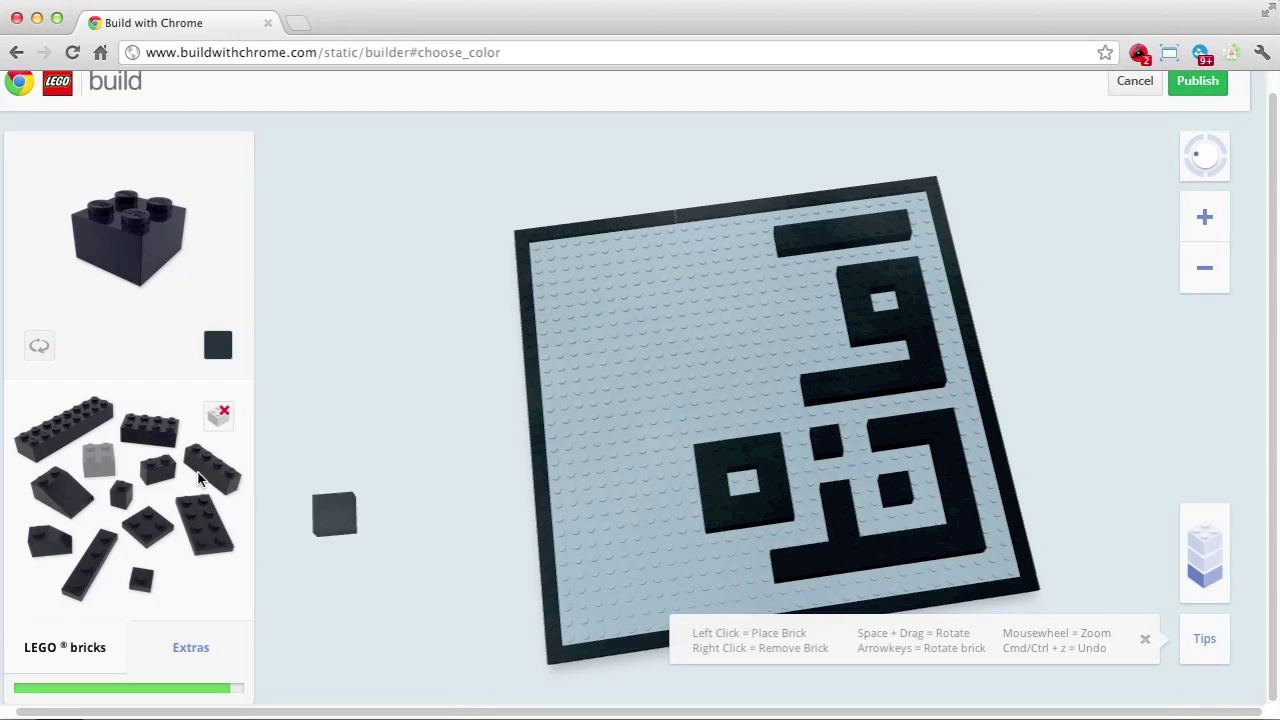
{"action": "key", "text": "4"}
{"action": "key", "text": "2"}
{"action": "left_click", "coordinate": [597, 532]}
{"action": "left_click", "coordinate": [603, 590]}
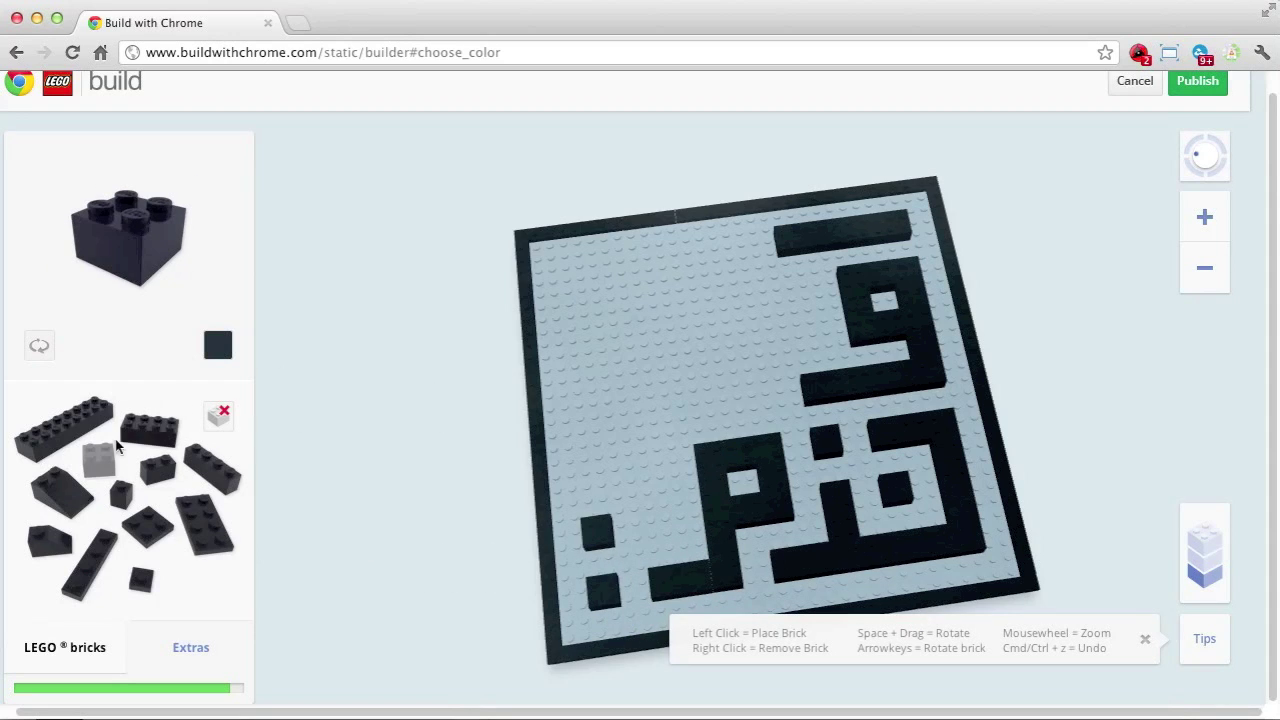
{"action": "left_click", "coordinate": [140, 430]}
Build the left stroke from a vertical 2x8 bar and three vertical 2x4 bricks
{"action": "left_click", "coordinate": [605, 476]}
{"action": "key", "text": "8"}
{"action": "left_click", "coordinate": [660, 522]}
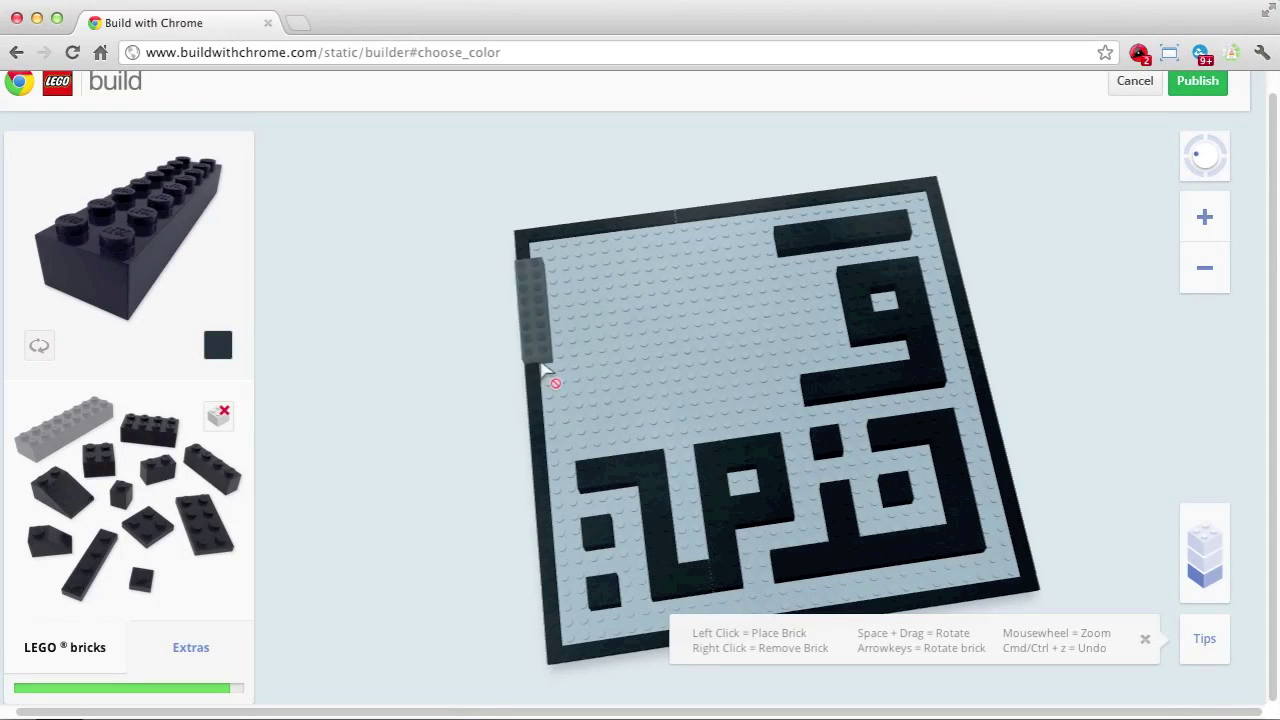
{"action": "left_click", "coordinate": [148, 430]}
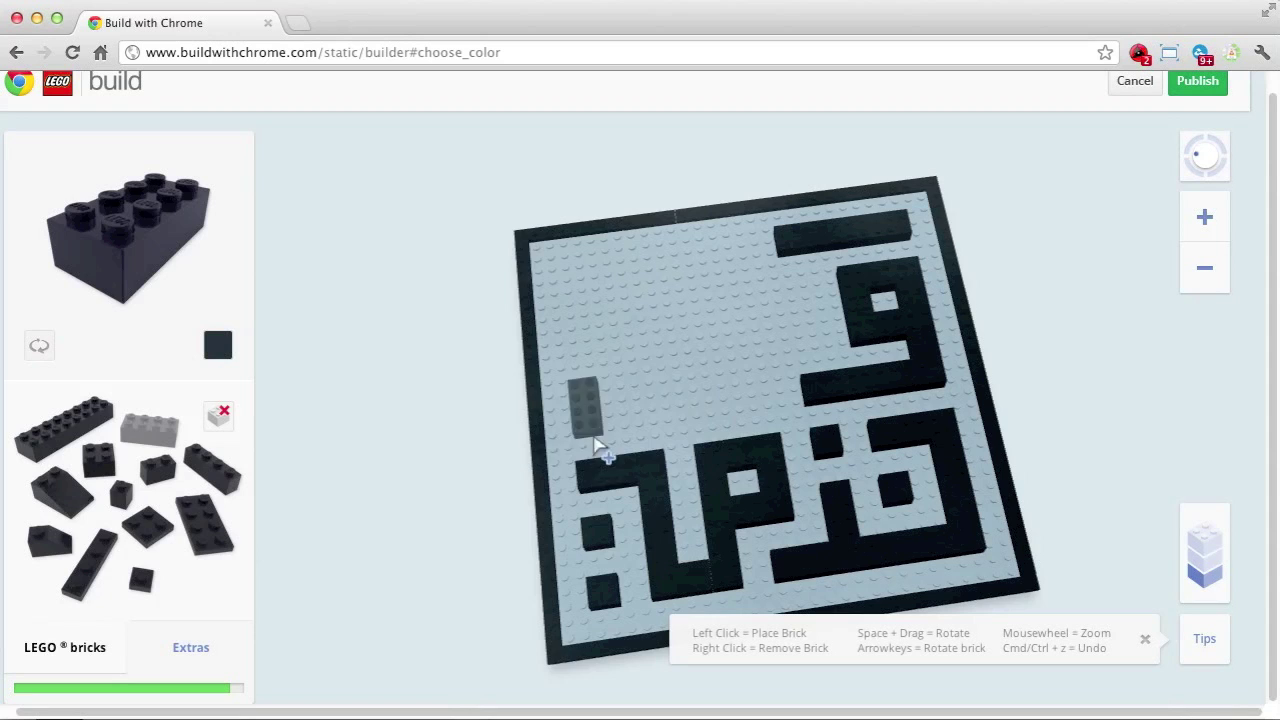
{"action": "left_click", "coordinate": [593, 448]}
{"action": "left_click", "coordinate": [645, 418]}
{"action": "key", "text": "2"}
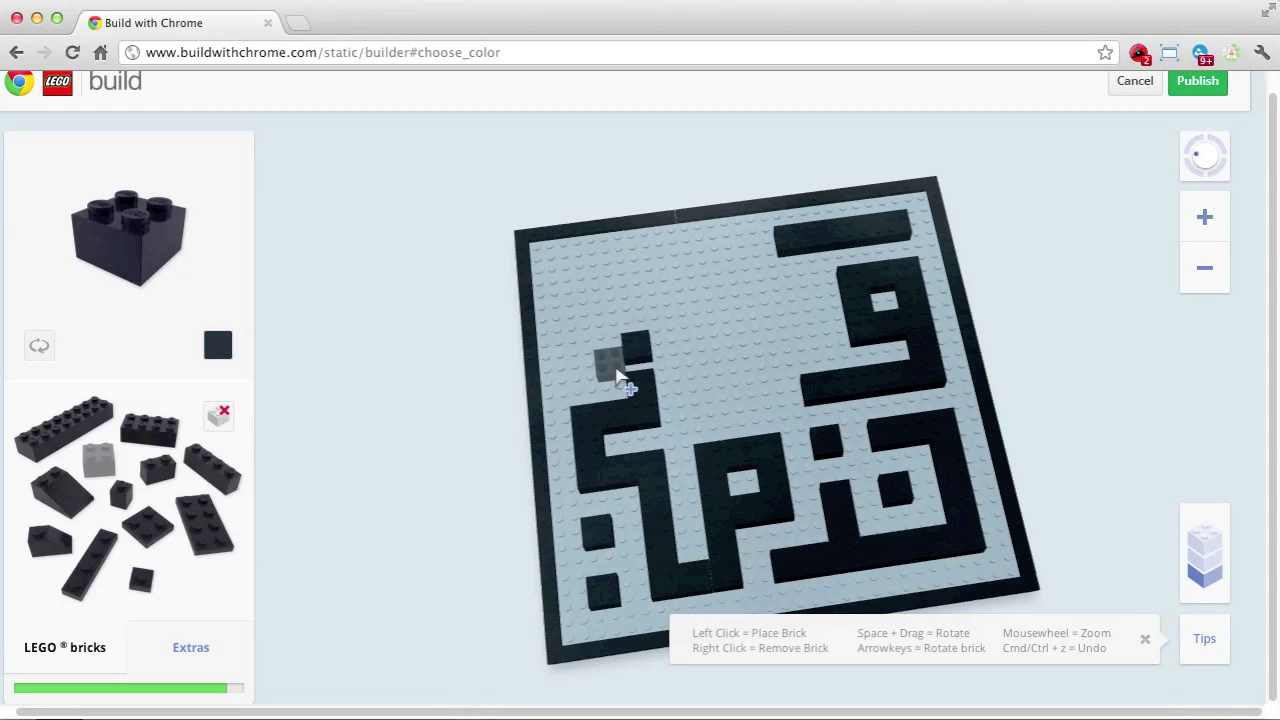
{"action": "left_click", "coordinate": [148, 430]}
{"action": "left_click", "coordinate": [588, 395]}
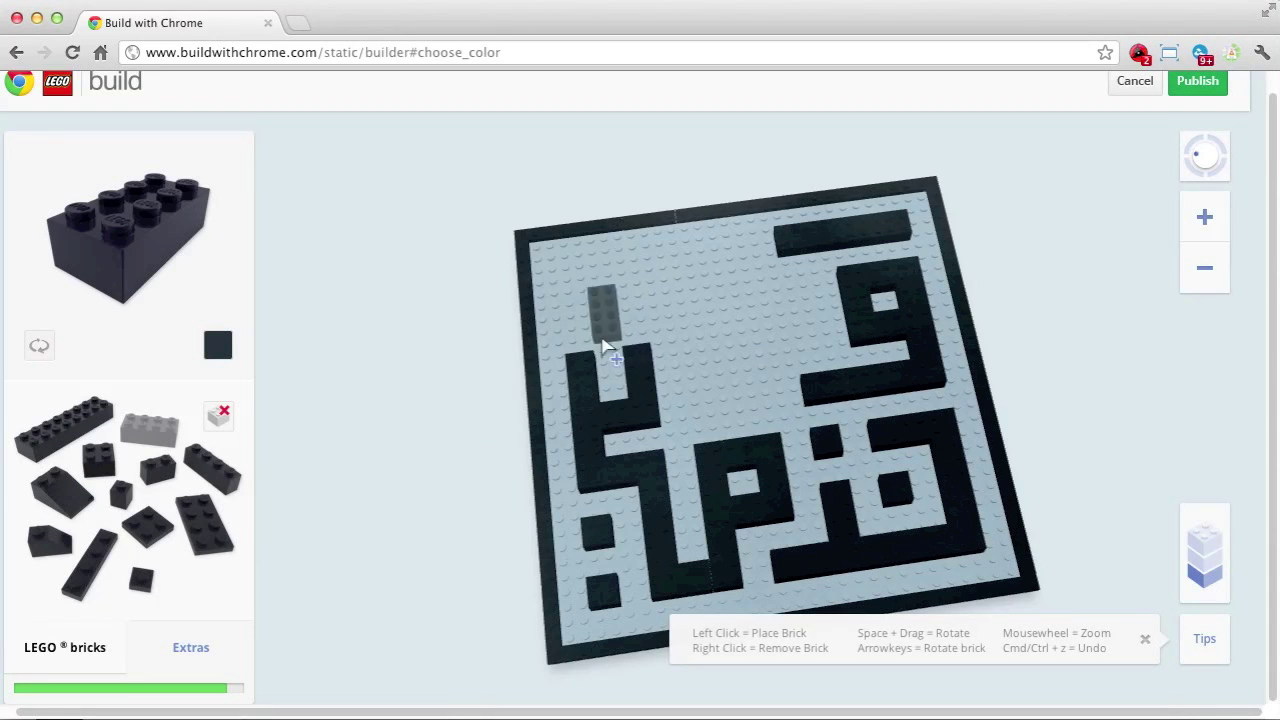
Add a 2x2 dot and a vertical 2x4 bar near the bottom left
{"action": "mouse_move", "coordinate": [618, 333]}
{"action": "left_mouse_down"}
{"action": "mouse_move", "coordinate": [808, 408]}
{"action": "mouse_move", "coordinate": [931, 549]}
{"action": "left_mouse_up"}
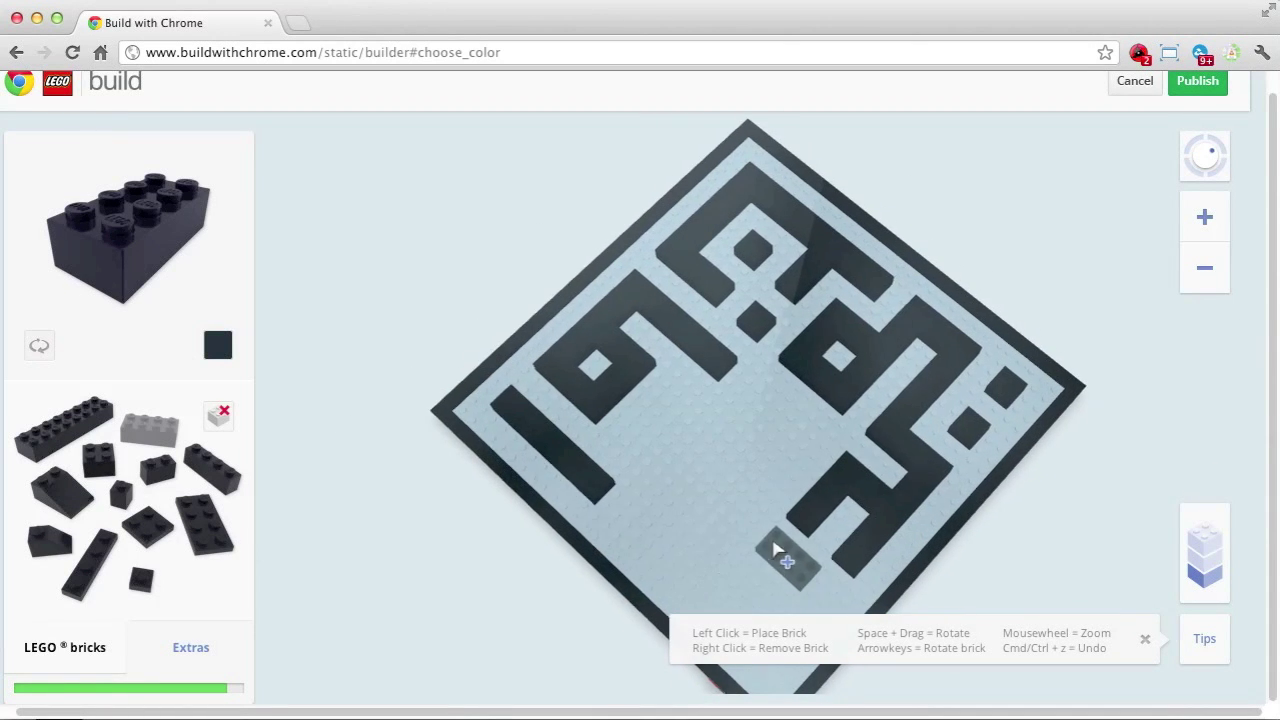
{"action": "mouse_move", "coordinate": [725, 560]}
{"action": "left_mouse_down"}
{"action": "mouse_move", "coordinate": [640, 520]}
{"action": "mouse_move", "coordinate": [476, 487]}
{"action": "left_mouse_up"}
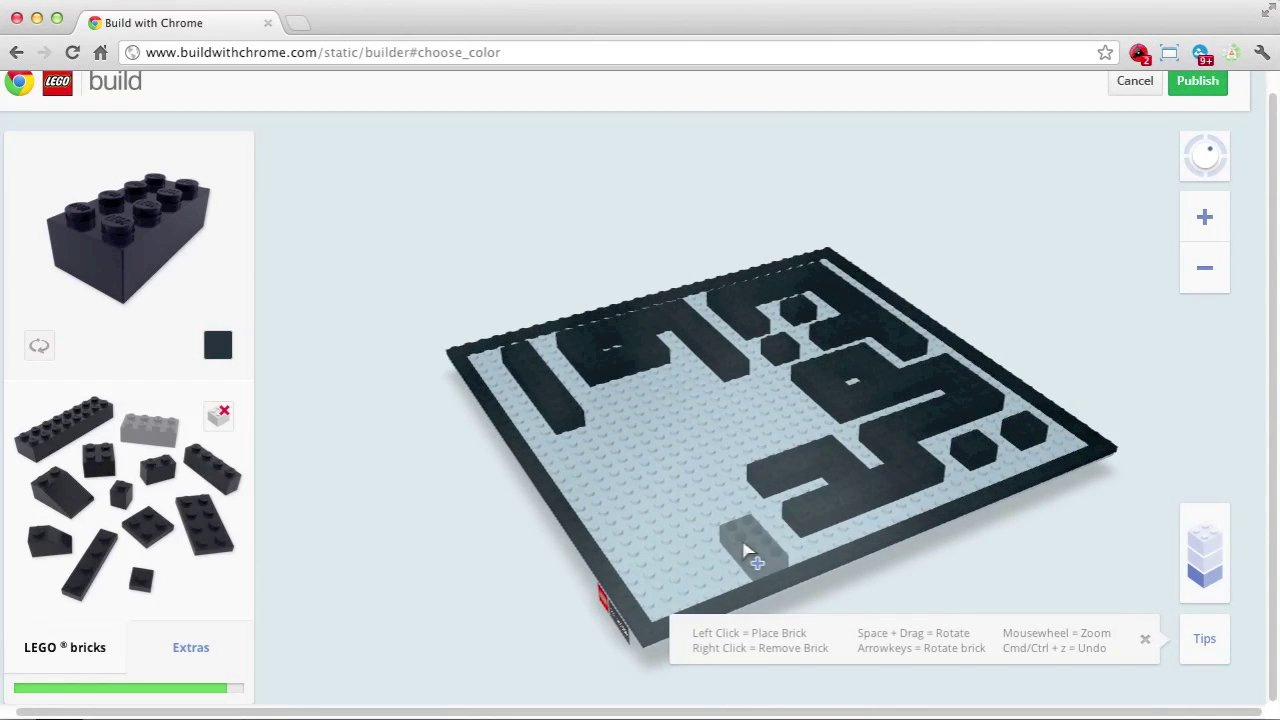
{"action": "left_click", "coordinate": [80, 450]}
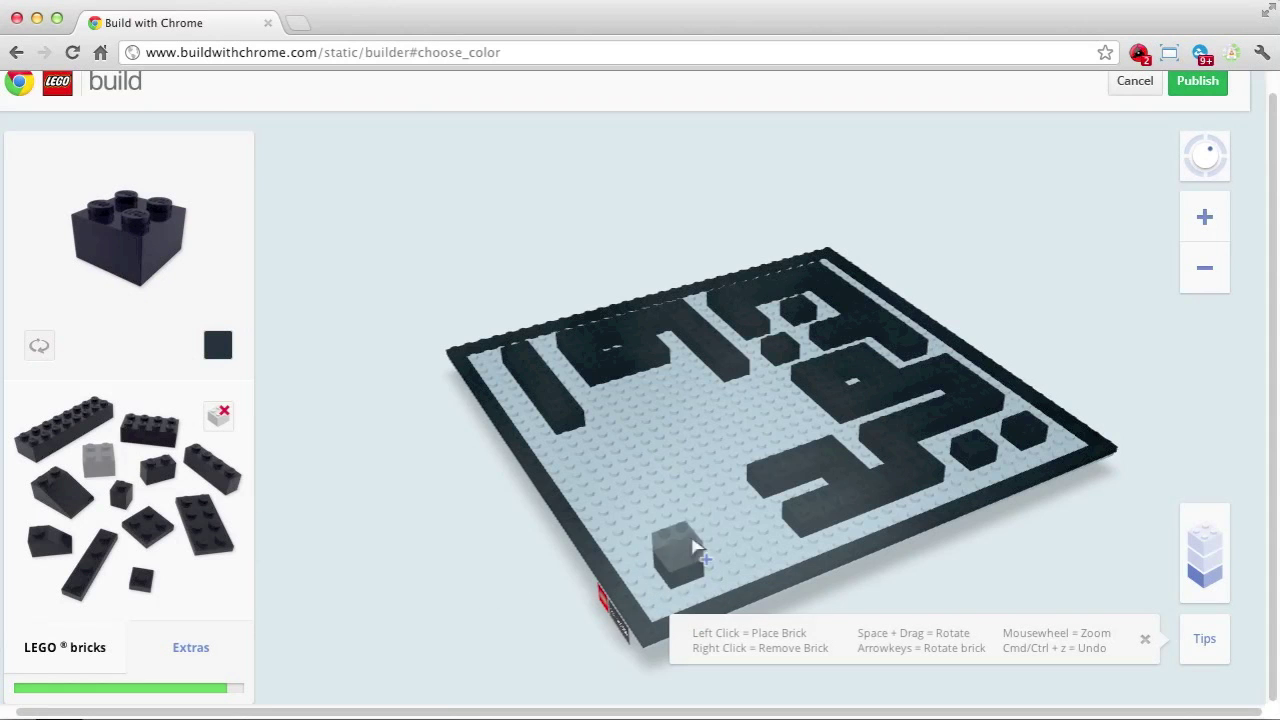
{"action": "mouse_move", "coordinate": [693, 545]}
{"action": "left_mouse_down"}
{"action": "mouse_move", "coordinate": [660, 520]}
{"action": "mouse_move", "coordinate": [603, 531]}
{"action": "mouse_move", "coordinate": [573, 464]}
{"action": "mouse_move", "coordinate": [592, 530]}
{"action": "left_mouse_up"}
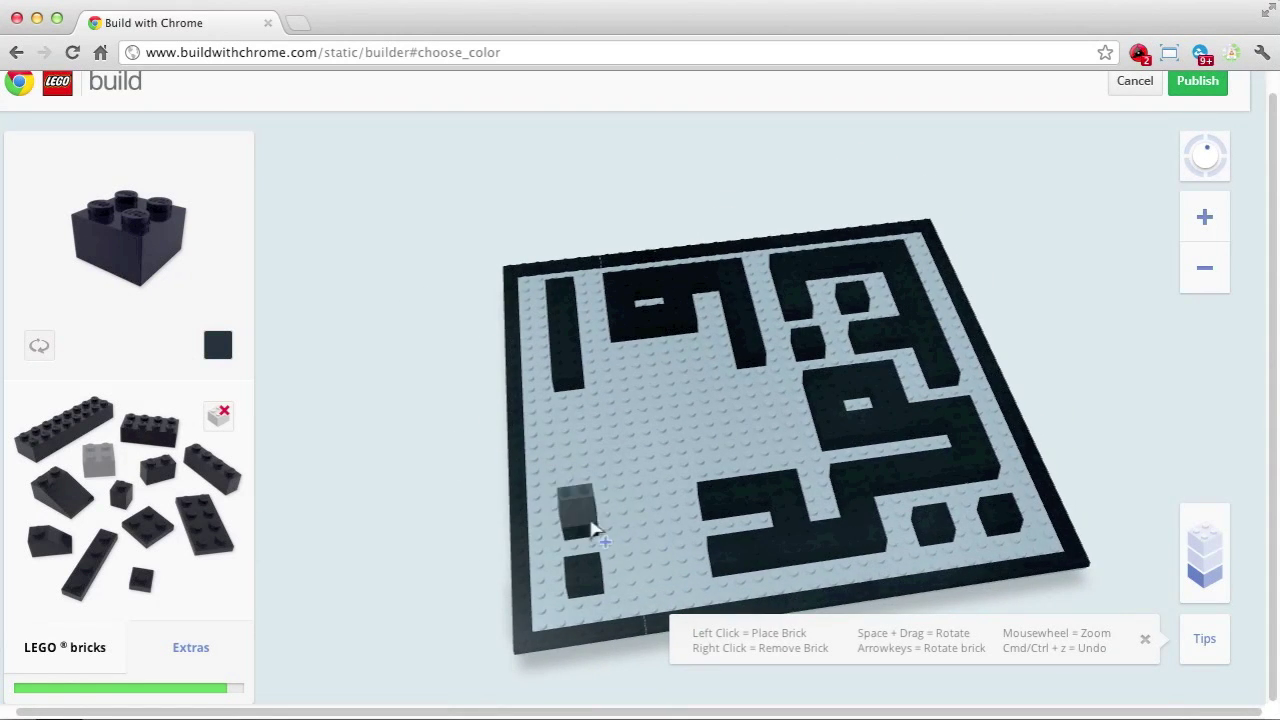
{"action": "left_click", "coordinate": [592, 530]}
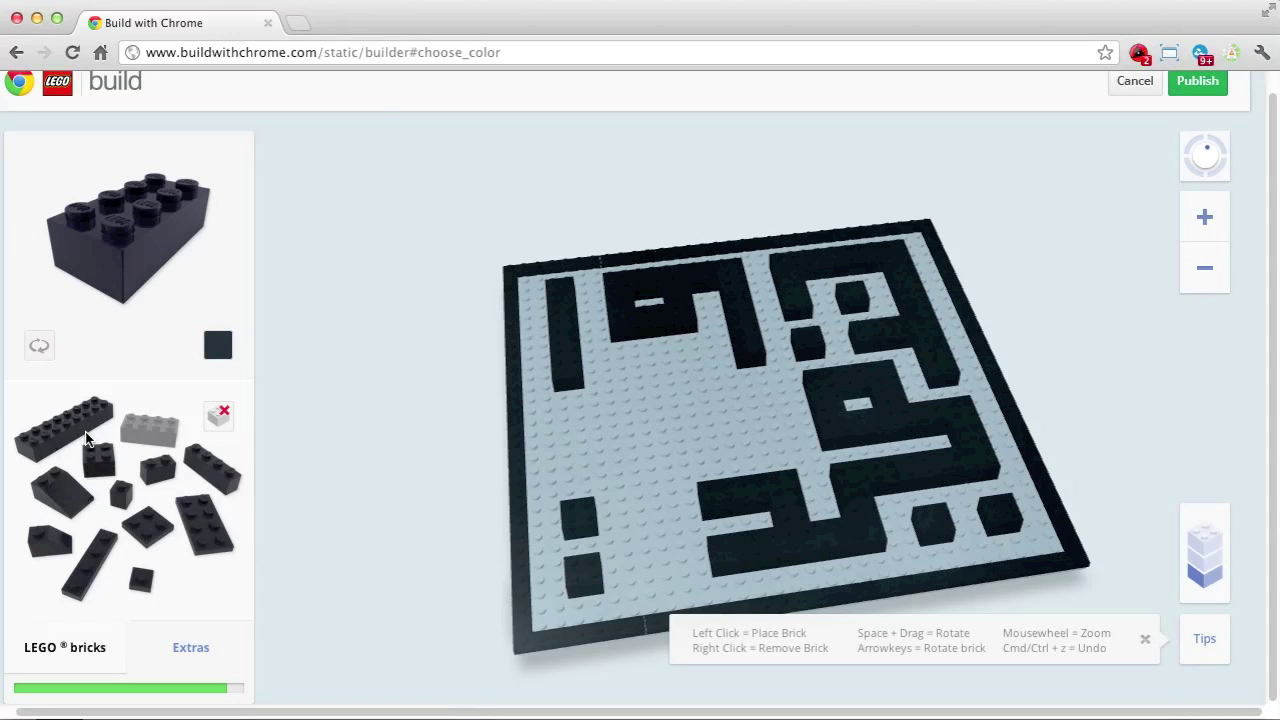
{"action": "left_click_drag", "start_coordinate": [617, 462], "coordinate": [668, 462]}
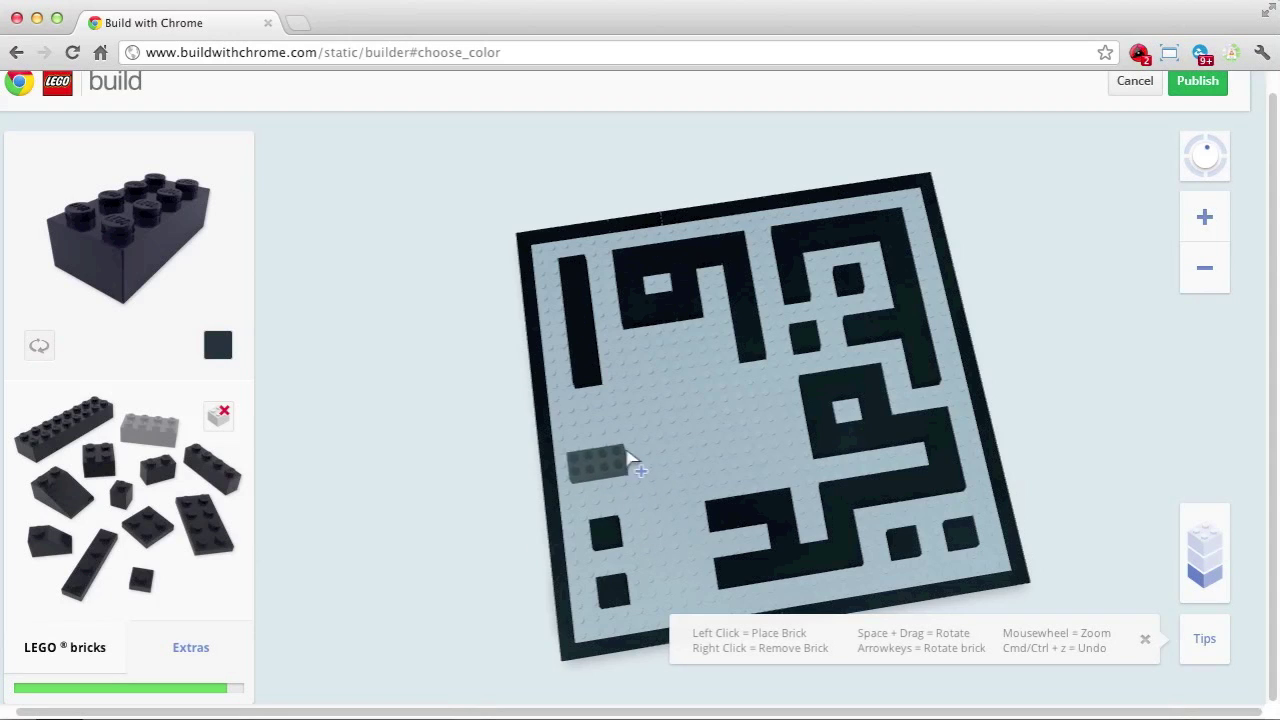
{"action": "key", "text": "Right"}
{"action": "left_click", "coordinate": [690, 566]}
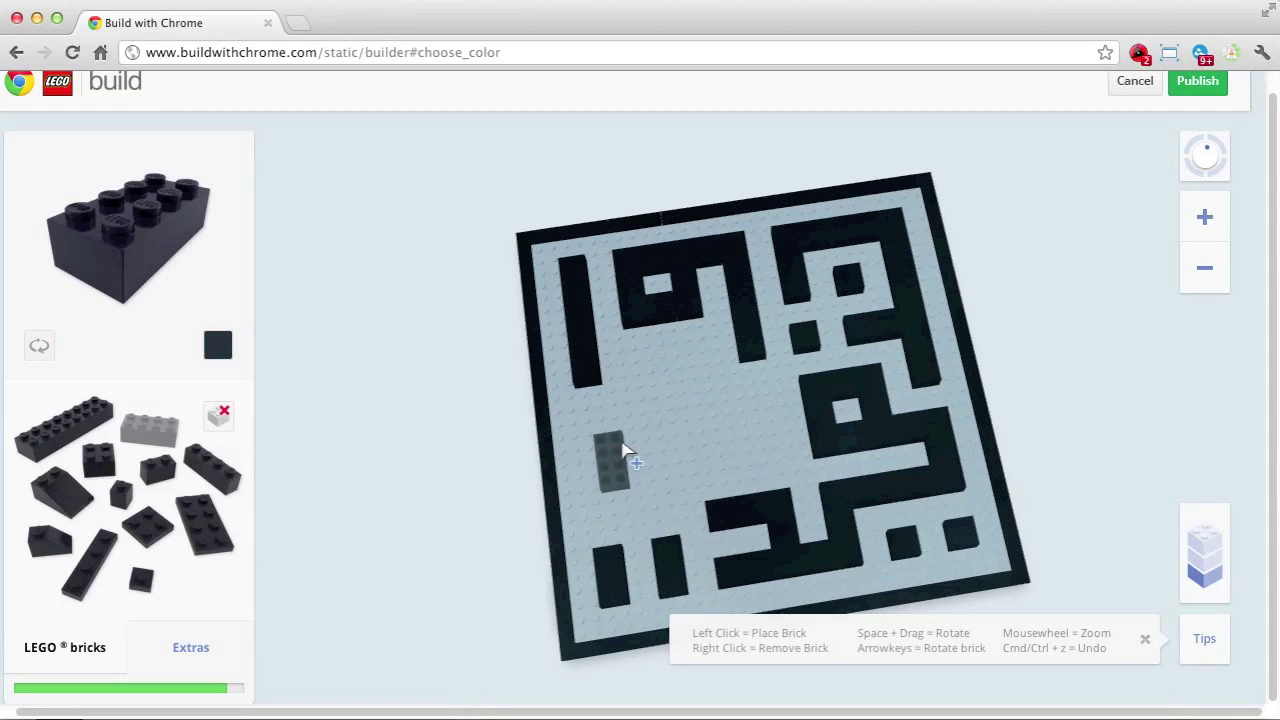
Remove the misplaced vertical bar, then try extending the two bottom bars and undo it
{"action": "right_click", "coordinate": [680, 563]}
{"action": "key", "text": "Right"}
{"action": "left_click", "coordinate": [685, 575]}
{"action": "left_click", "coordinate": [695, 523]}
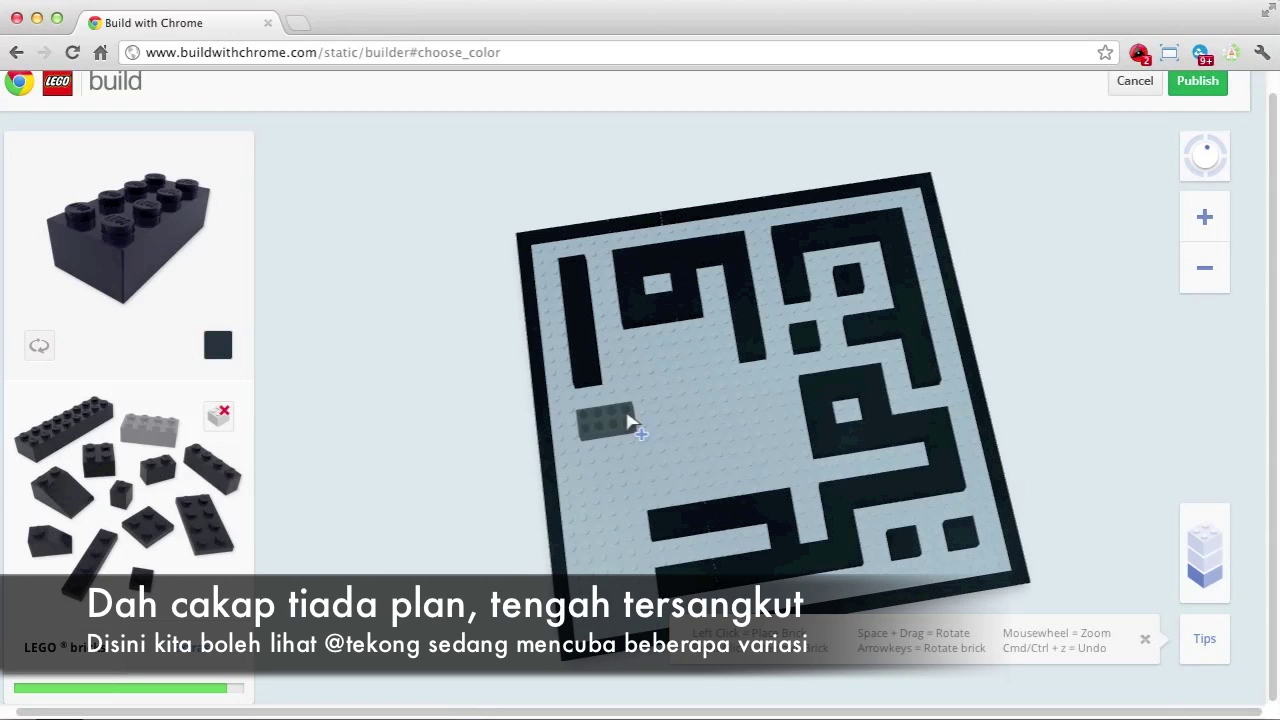
{"action": "key", "text": "ctrl+z"}
{"action": "key", "text": "ctrl+z"}
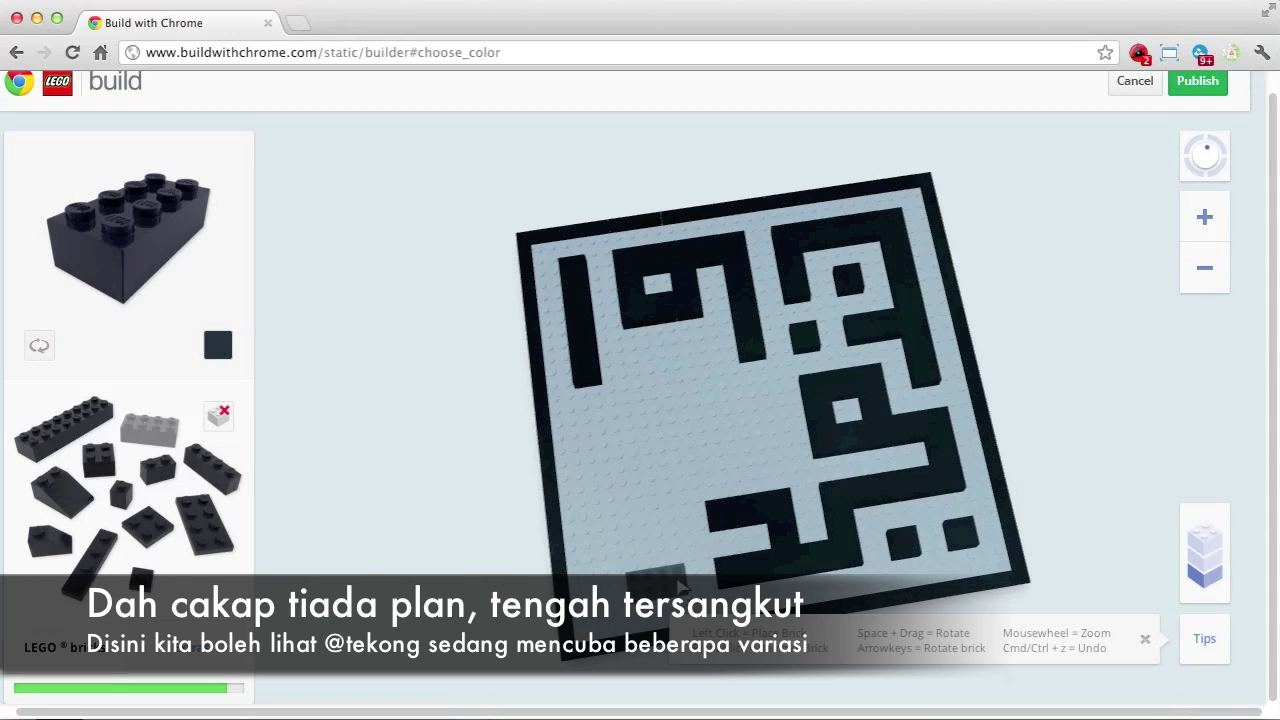
Remove the end bricks of the upper and middle bars and extend the right stroke downward with a 2x8
{"action": "left_click", "coordinate": [730, 518]}
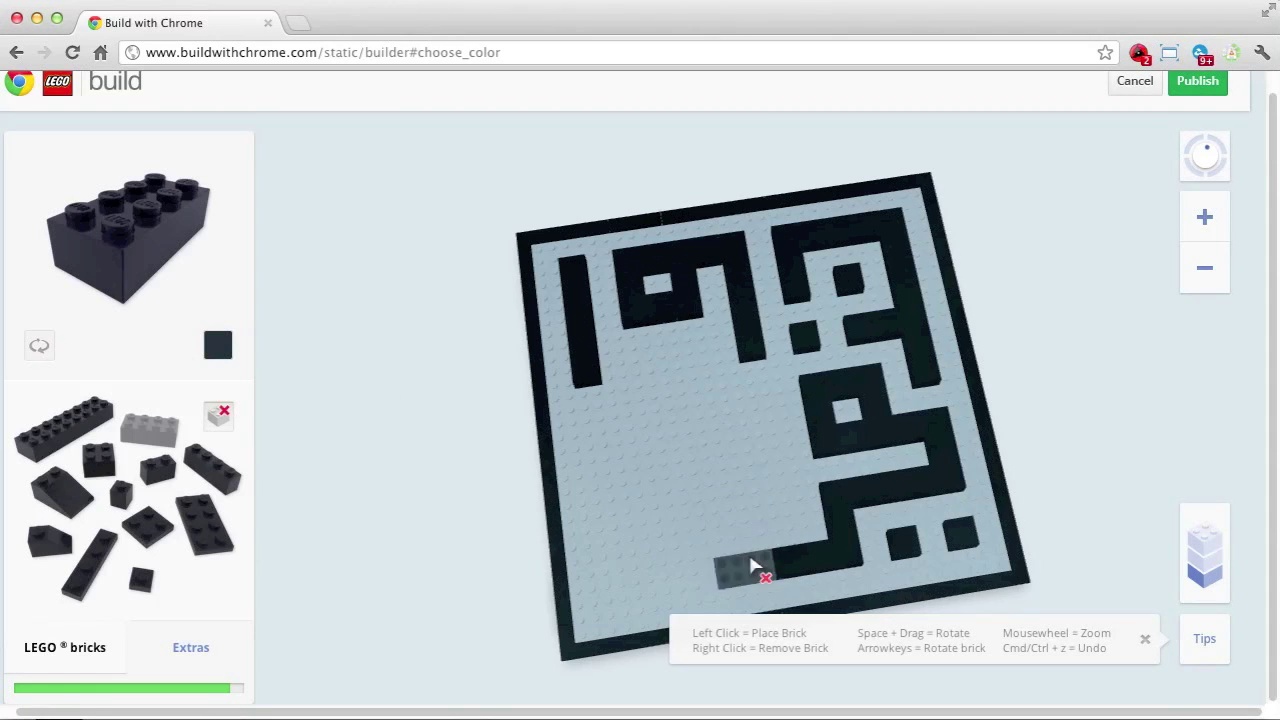
{"action": "left_click", "coordinate": [946, 460]}
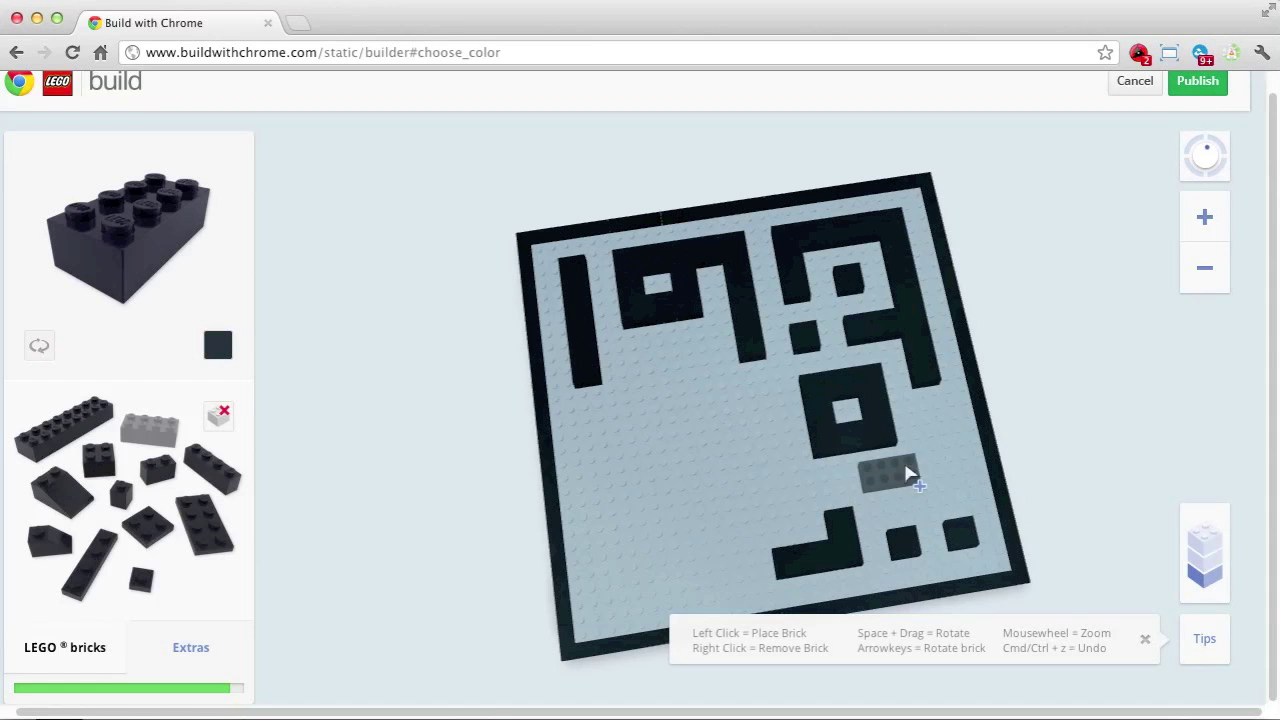
{"action": "left_click", "coordinate": [930, 460]}
{"action": "key", "text": "Right"}
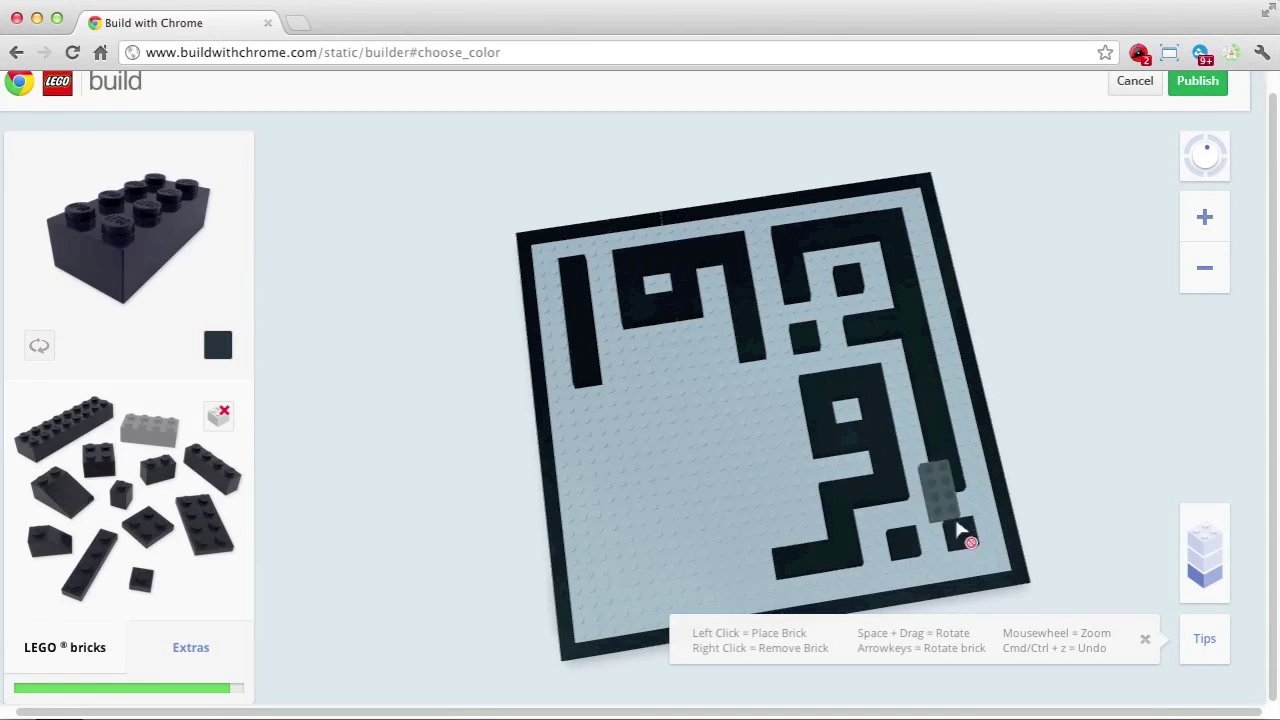
{"action": "left_click", "coordinate": [955, 520]}
Extend the 9 shape with a 2x2 and lay 2x4 bricks along the bottom stroke
{"action": "left_click", "coordinate": [98, 458]}
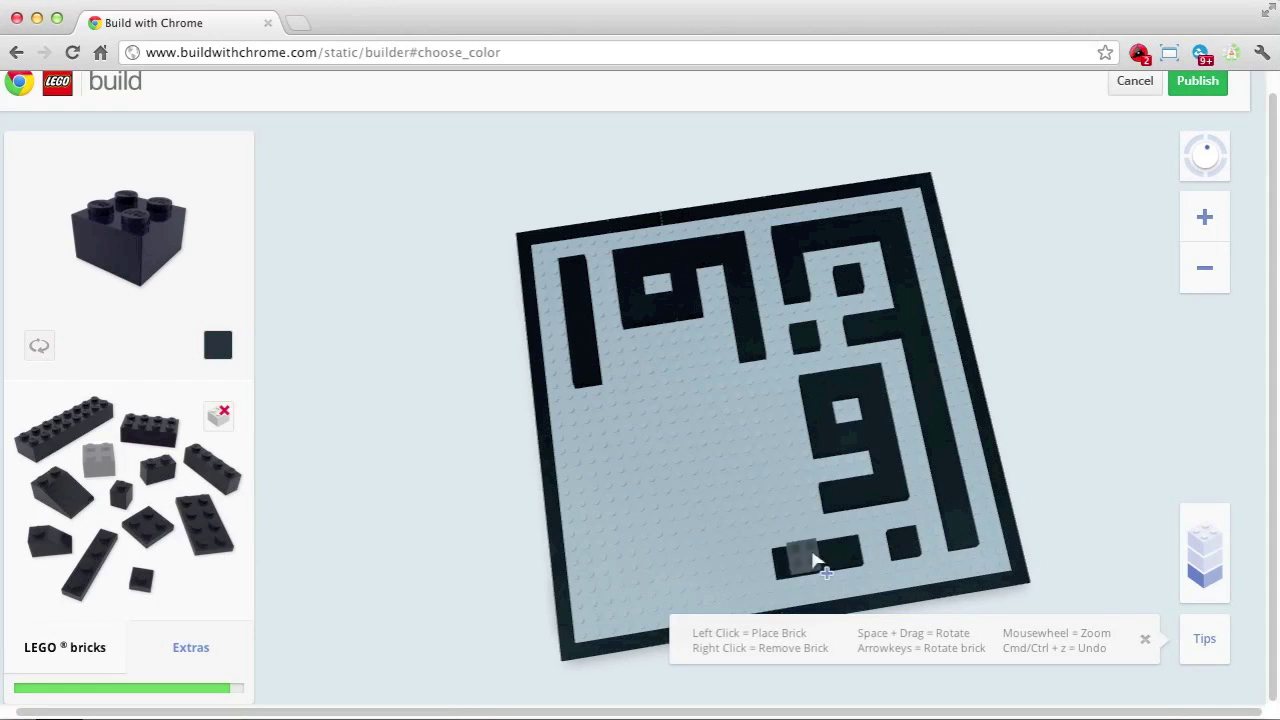
{"action": "left_click", "coordinate": [785, 520]}
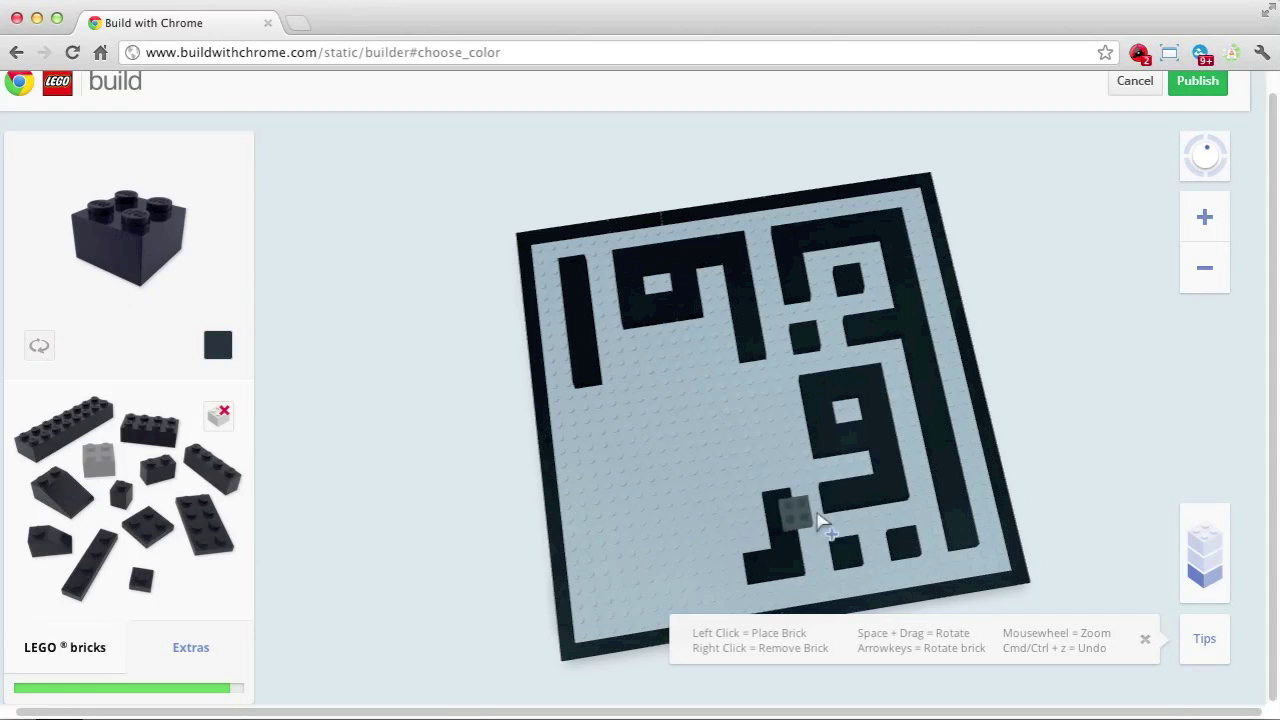
{"action": "left_click", "coordinate": [149, 428]}
{"action": "left_click", "coordinate": [715, 578]}
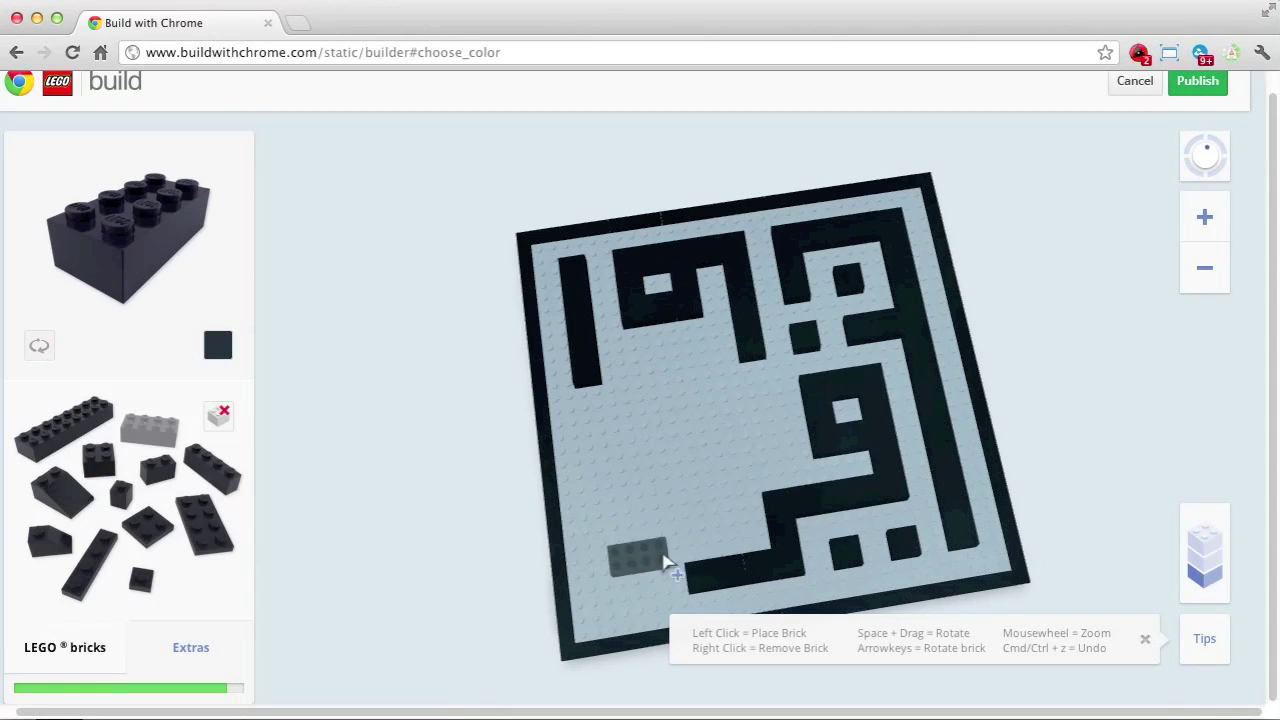
{"action": "left_click", "coordinate": [630, 588]}
{"action": "left_click", "coordinate": [628, 530]}
Extend the left stroke and path with a 2x8 and two 2x4 bricks
{"action": "left_click", "coordinate": [98, 458]}
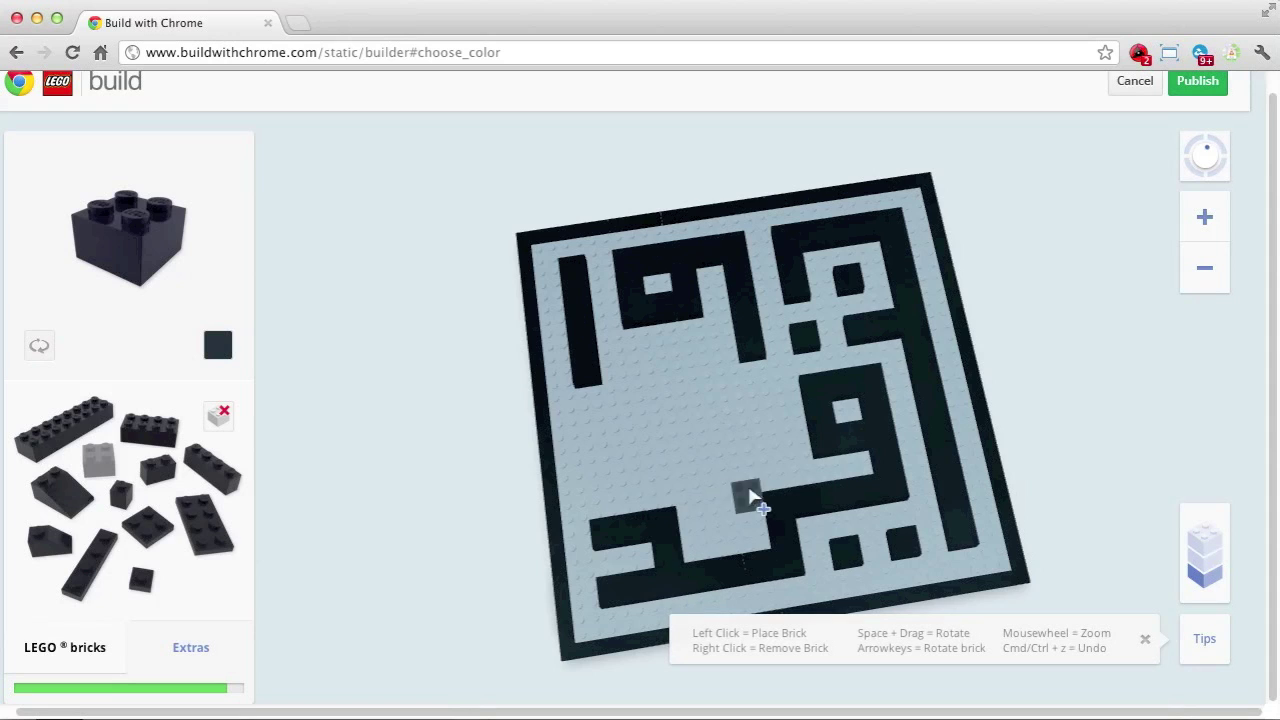
{"action": "left_click", "coordinate": [63, 428]}
{"action": "left_click", "coordinate": [650, 410]}
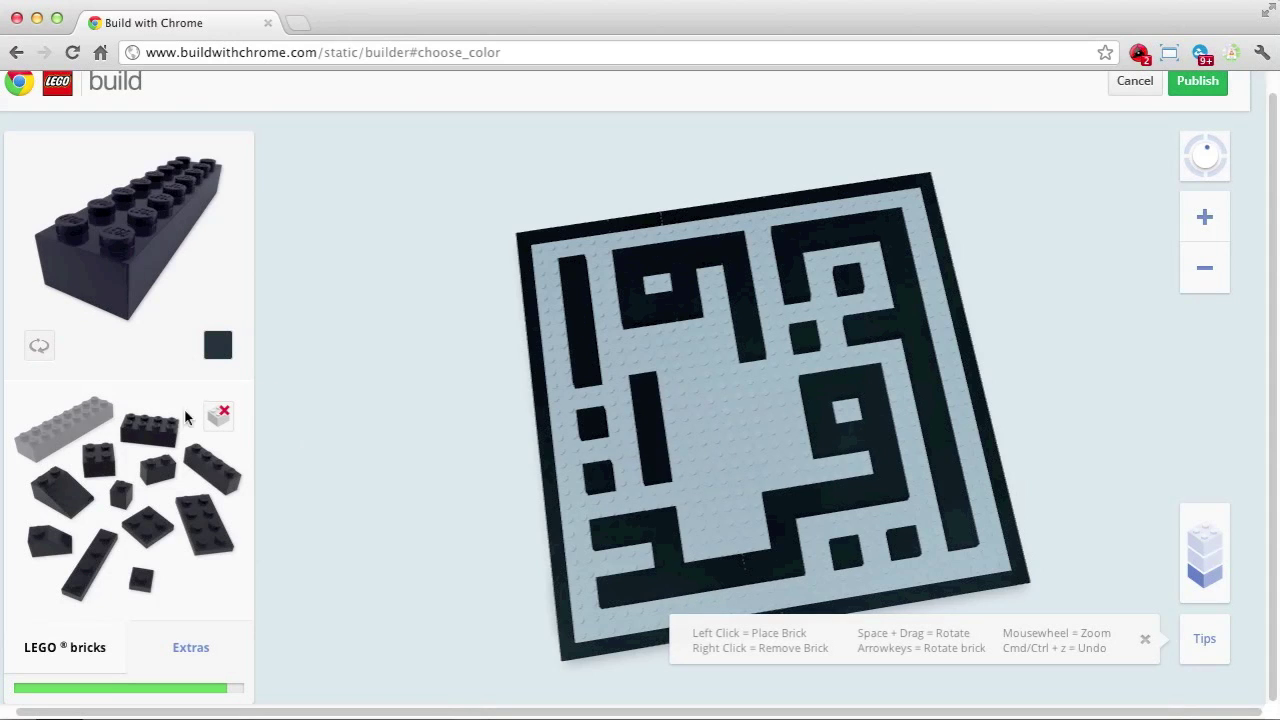
{"action": "left_click", "coordinate": [149, 428]}
{"action": "left_click", "coordinate": [685, 460]}
{"action": "left_click", "coordinate": [725, 510]}
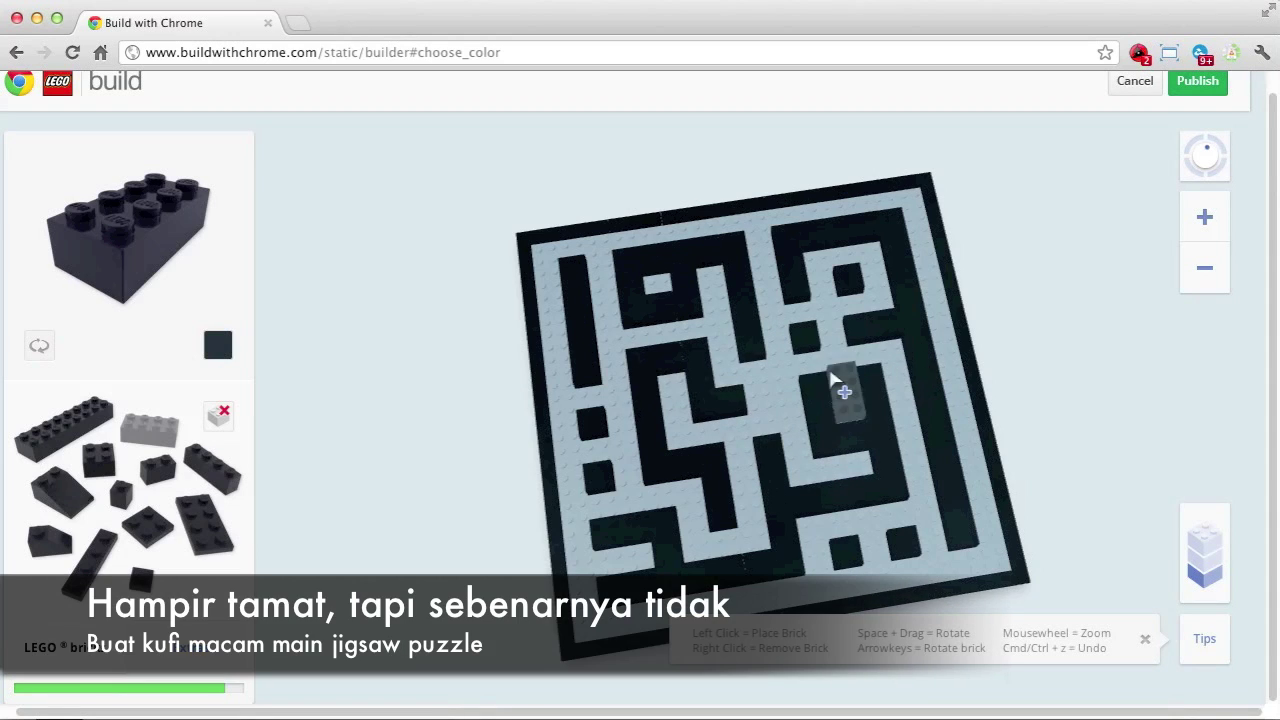
Place a 2x4 brick in the lower right and a 2x2 at the path's bottom, then level the view
{"action": "left_click", "coordinate": [764, 399]}
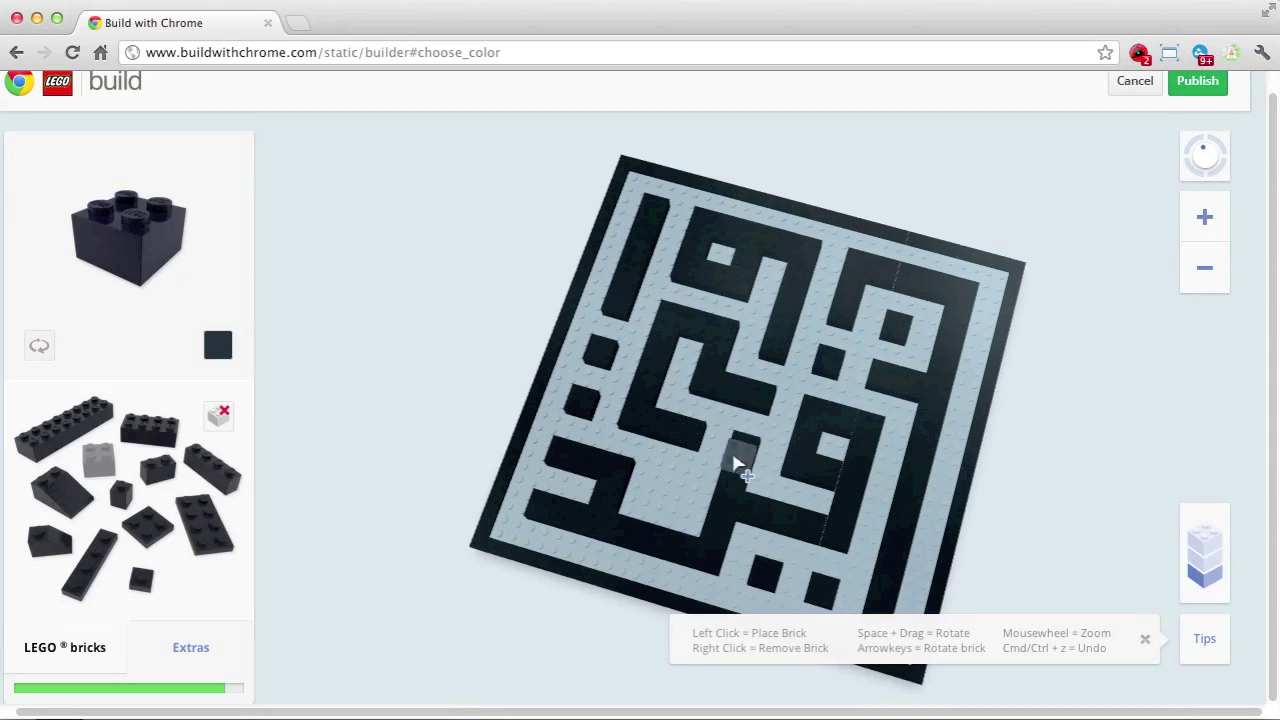
{"action": "left_click", "coordinate": [820, 418]}
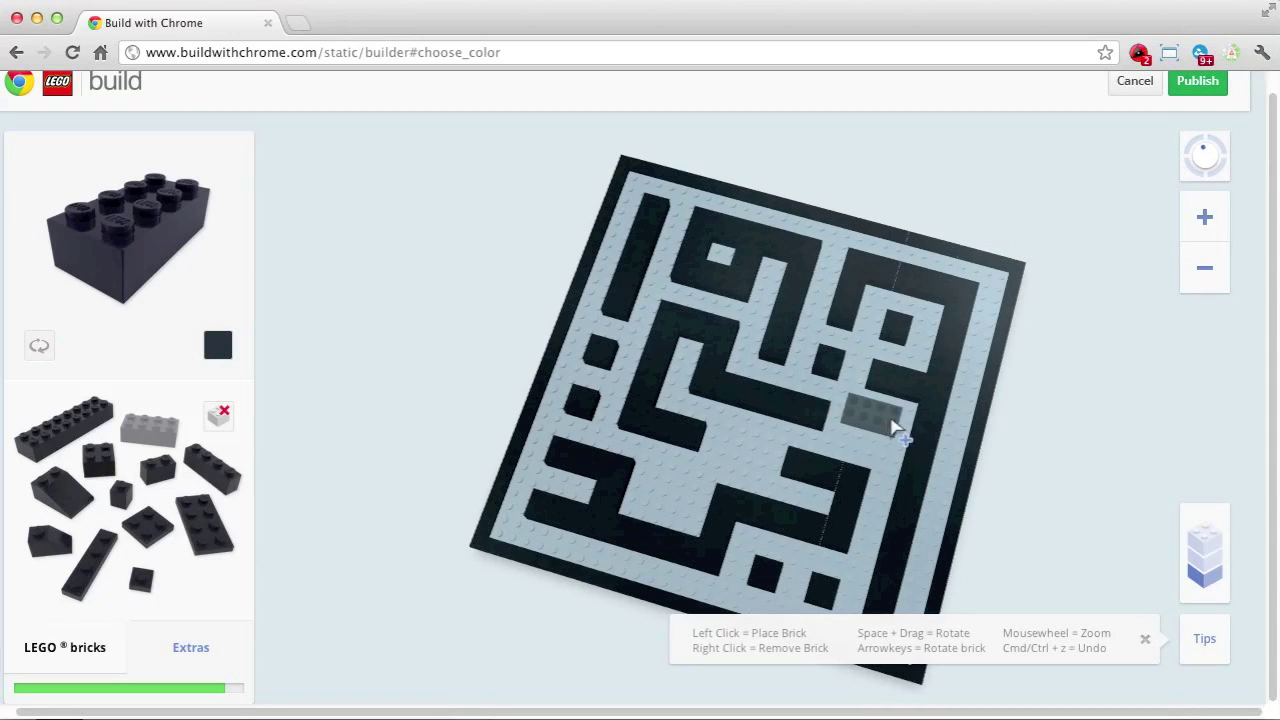
{"action": "left_click", "coordinate": [101, 460]}
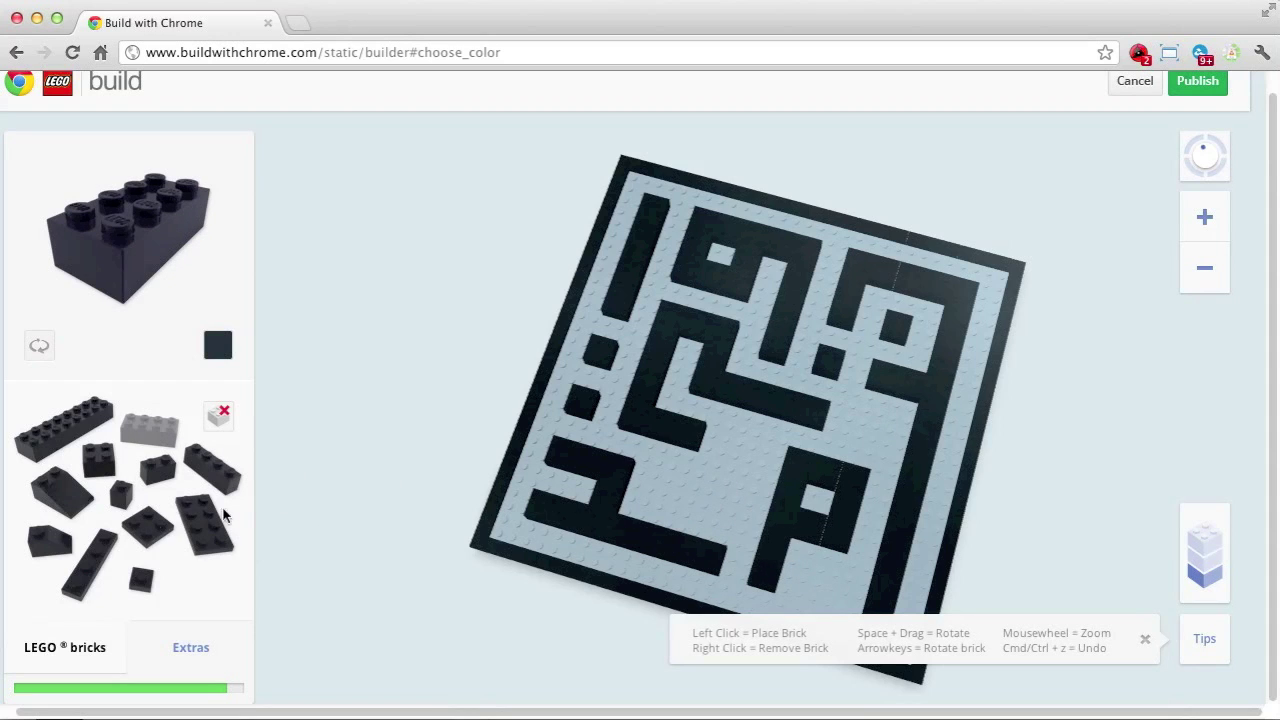
{"action": "left_click", "coordinate": [737, 557]}
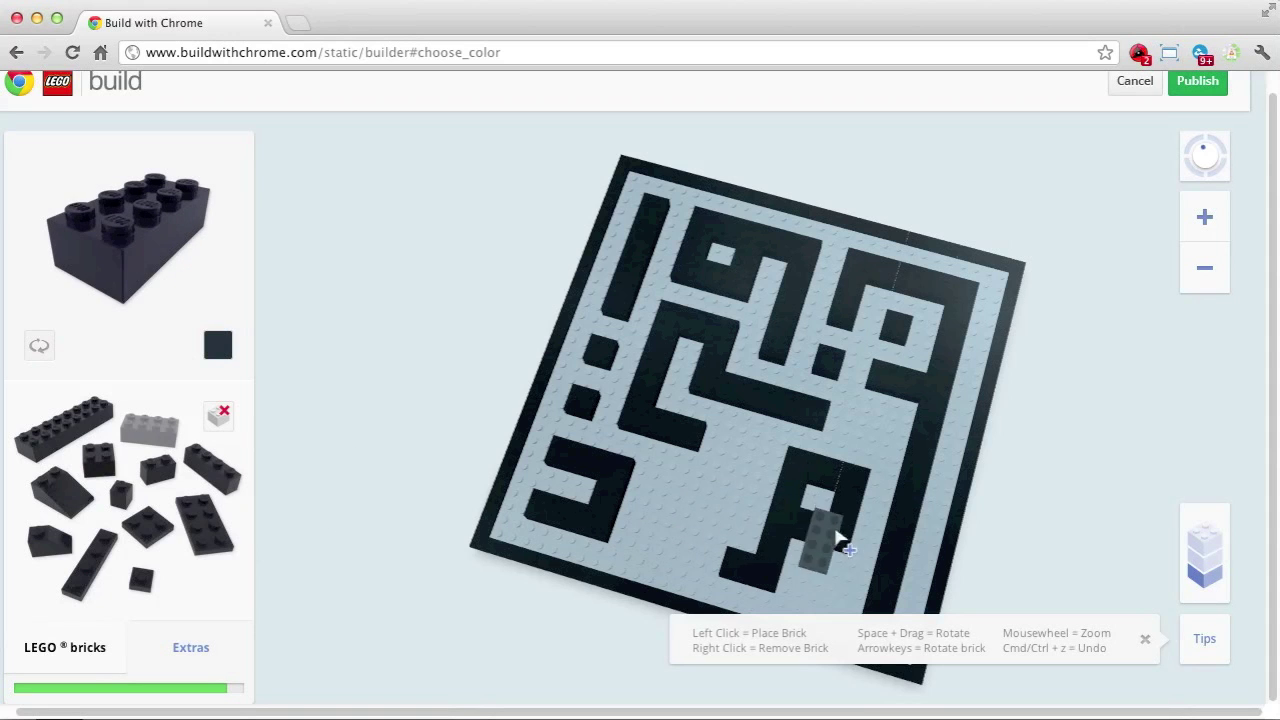
{"action": "mouse_move", "coordinate": [786, 529]}
{"action": "left_mouse_down"}
{"action": "mouse_move", "coordinate": [851, 543]}
{"action": "mouse_move", "coordinate": [797, 513]}
{"action": "left_mouse_up"}
Fill the lower stroke, centre stroke and left side with bricks, extending the bottom stroke leftward
{"action": "left_click", "coordinate": [797, 513]}
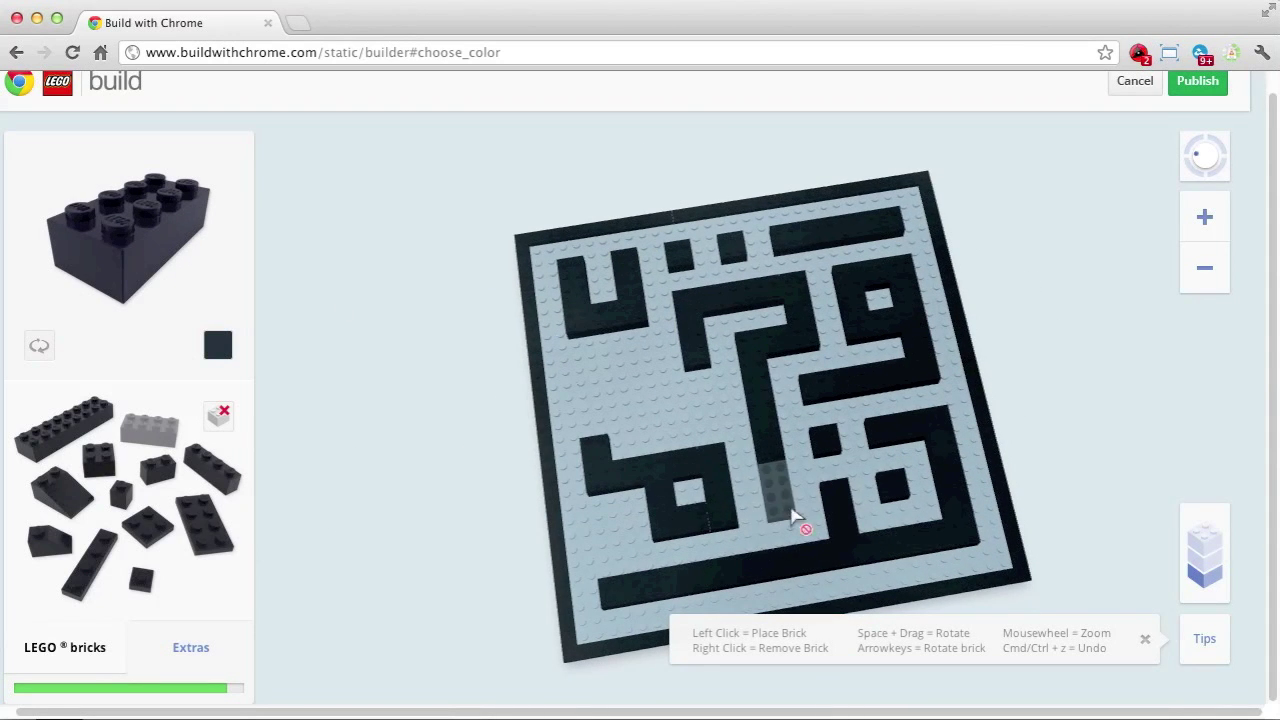
{"action": "left_click", "coordinate": [98, 460]}
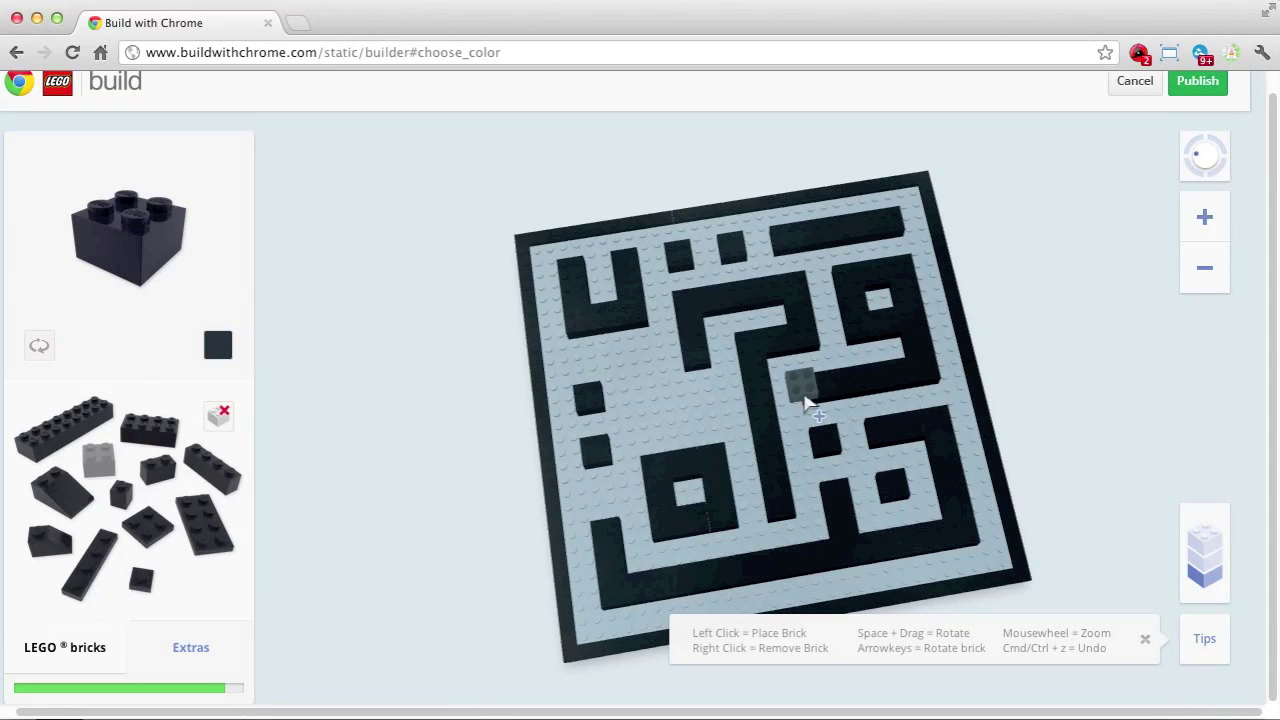
{"action": "left_click", "coordinate": [620, 378]}
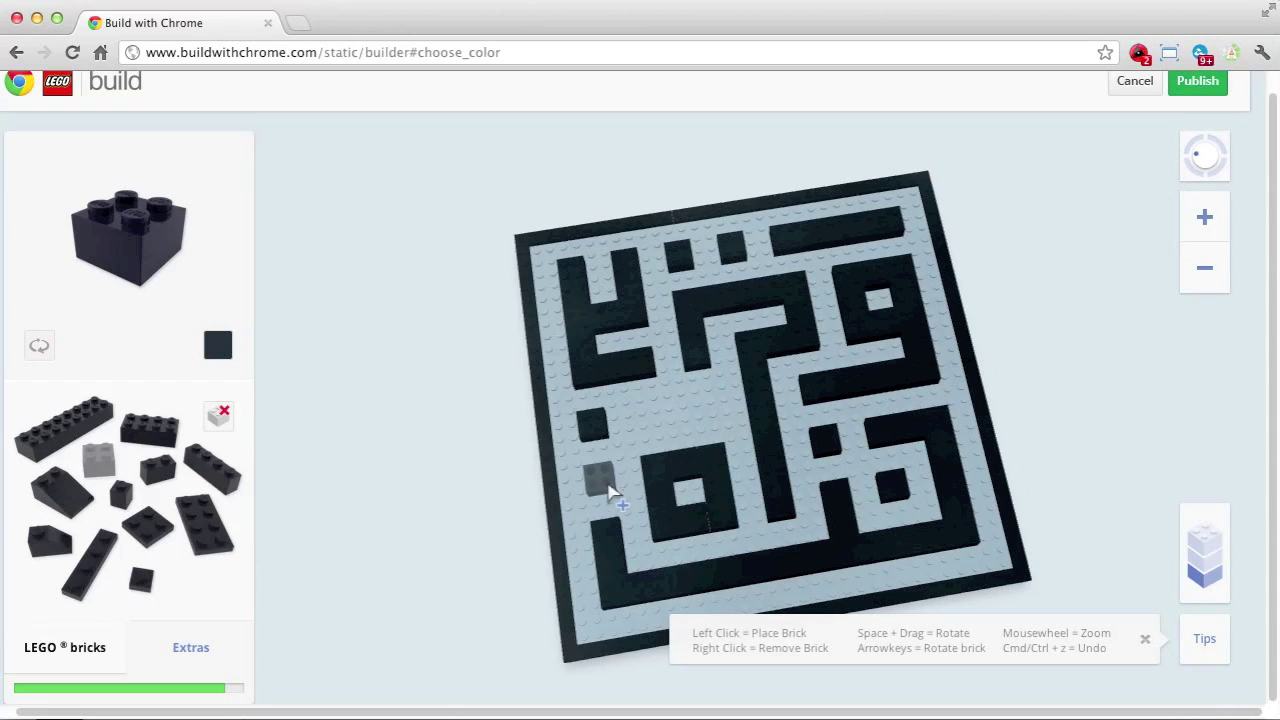
{"action": "left_click", "coordinate": [657, 450]}
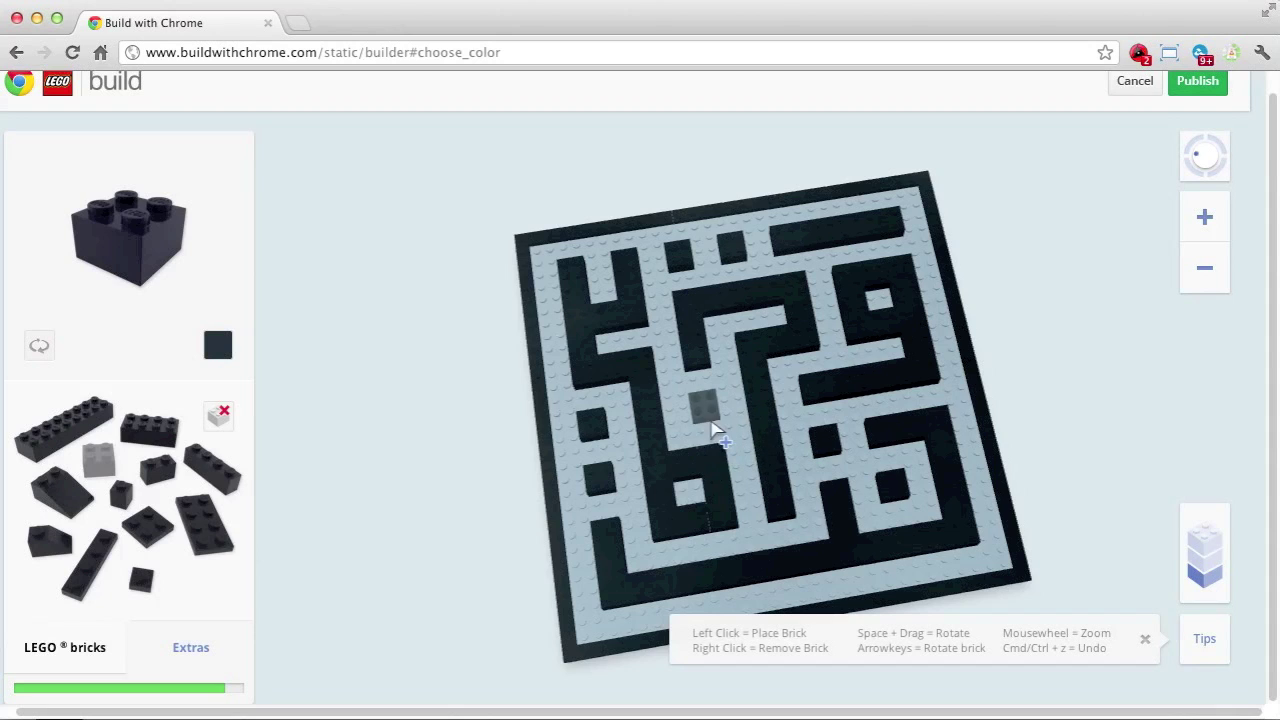
{"action": "key", "text": "Right"}
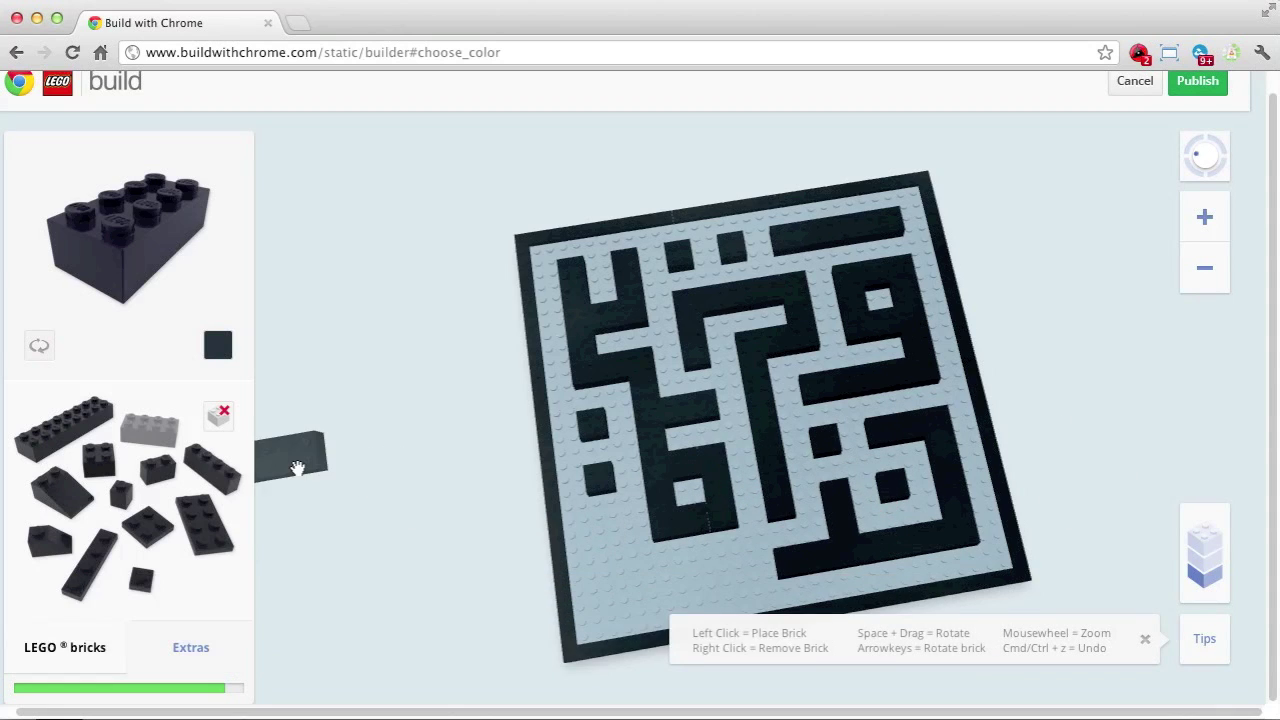
{"action": "left_click", "coordinate": [765, 580]}
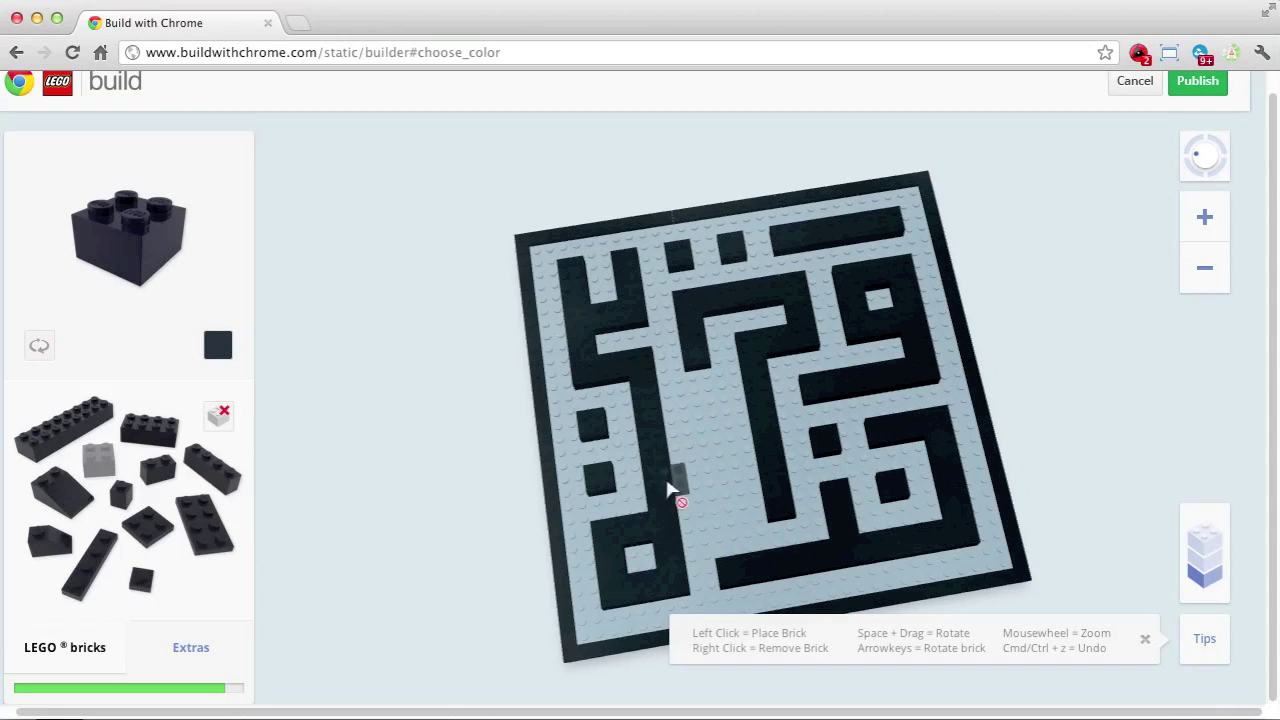
Add a 2x4 brick to the lower-left stroke and remove misplaced bricks from the centre and lower-right
{"action": "left_click", "coordinate": [666, 486]}
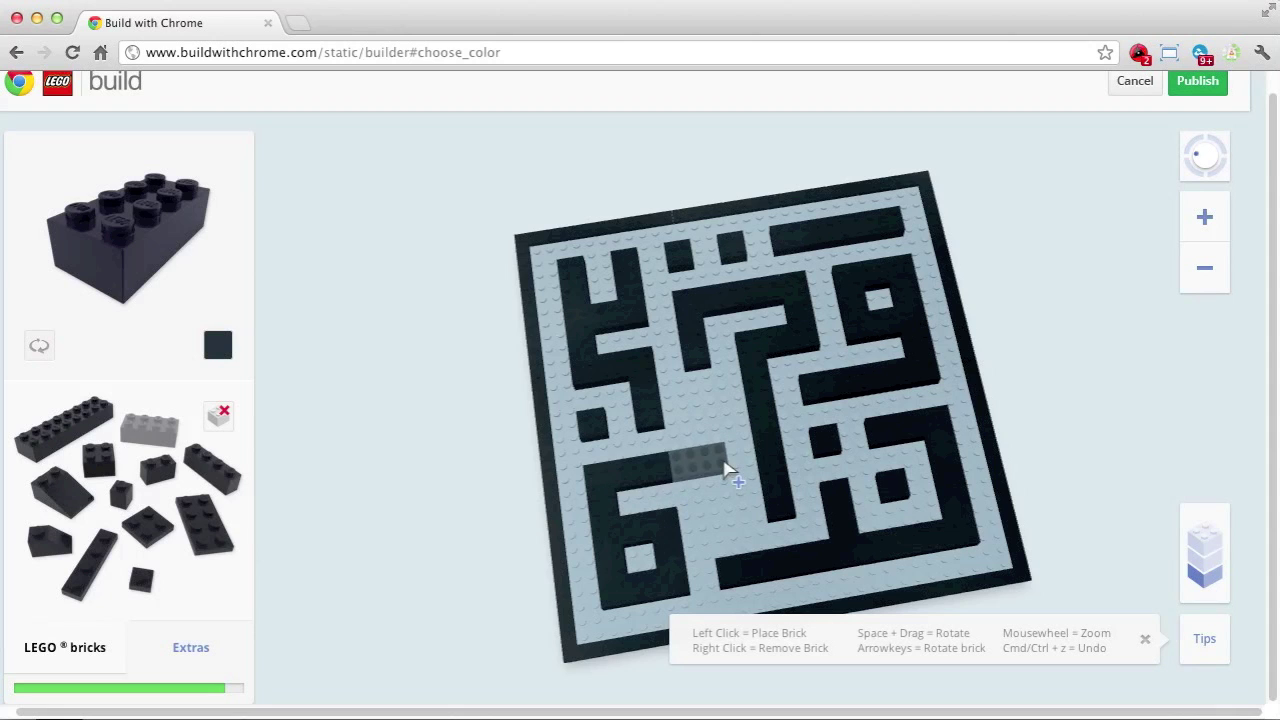
{"action": "right_click", "coordinate": [688, 415]}
{"action": "left_click", "coordinate": [98, 460]}
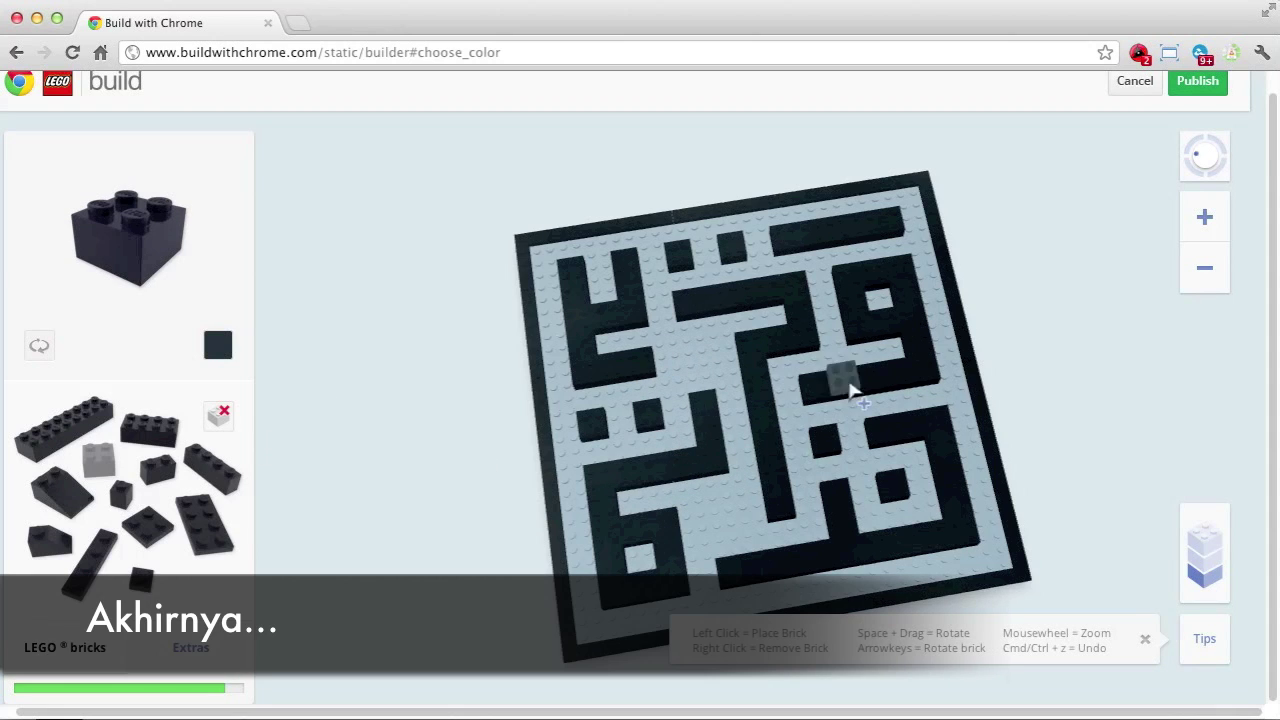
{"action": "right_click", "coordinate": [705, 403]}
{"action": "right_click", "coordinate": [645, 480]}
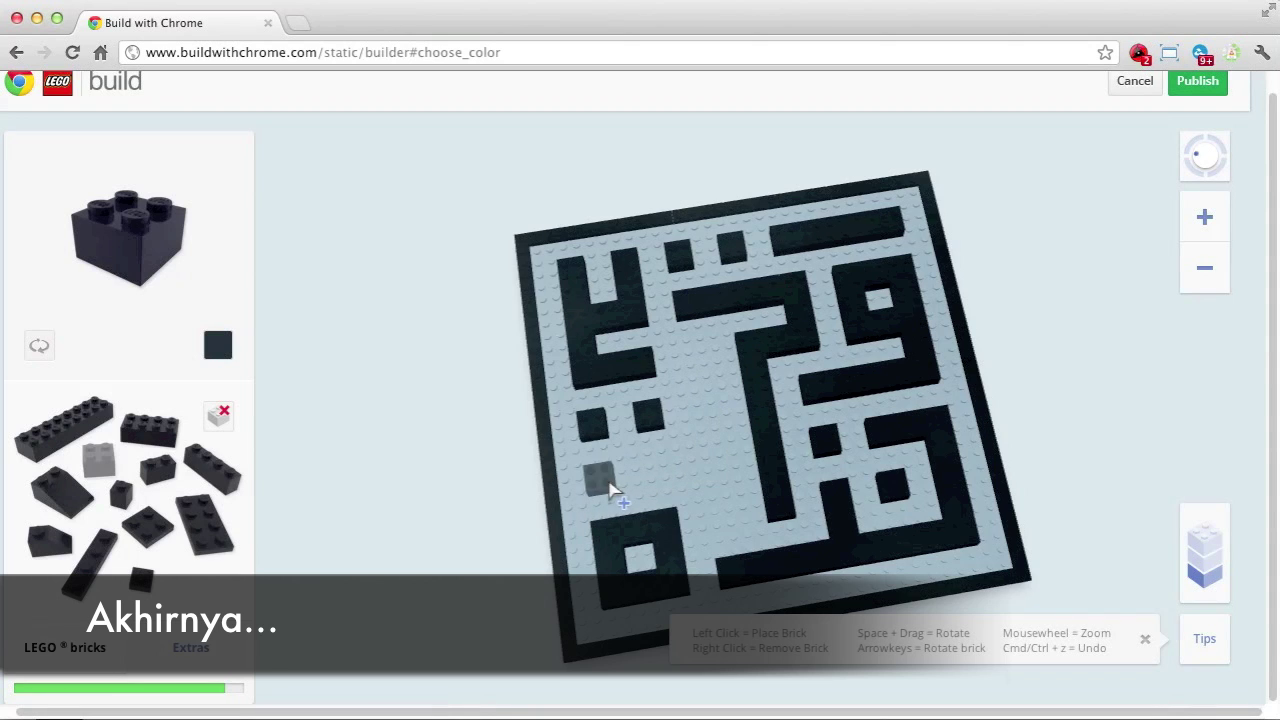
{"action": "left_click", "coordinate": [605, 482]}
{"action": "right_click", "coordinate": [648, 415]}
Add a brick to the centre stroke and place a long 2x8 vertical bar in the upper centre
{"action": "left_click", "coordinate": [64, 425]}
{"action": "left_click", "coordinate": [663, 466]}
{"action": "left_click", "coordinate": [98, 460]}
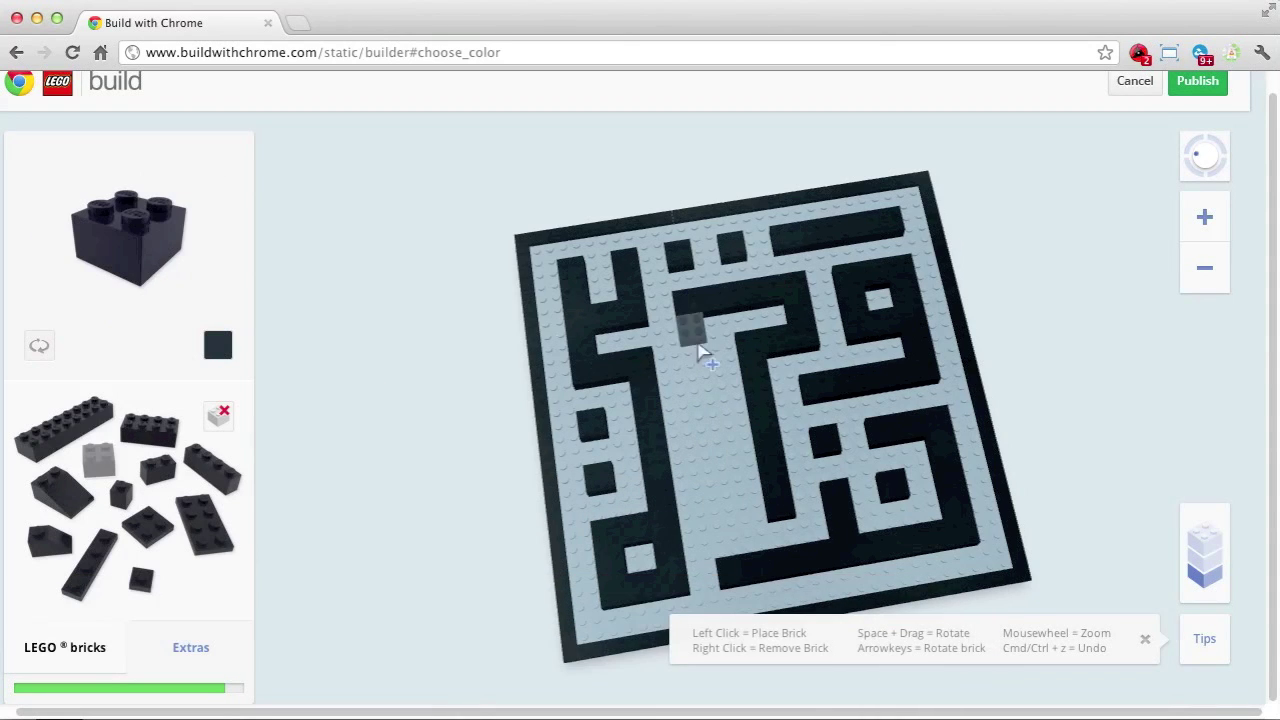
{"action": "left_click", "coordinate": [64, 425]}
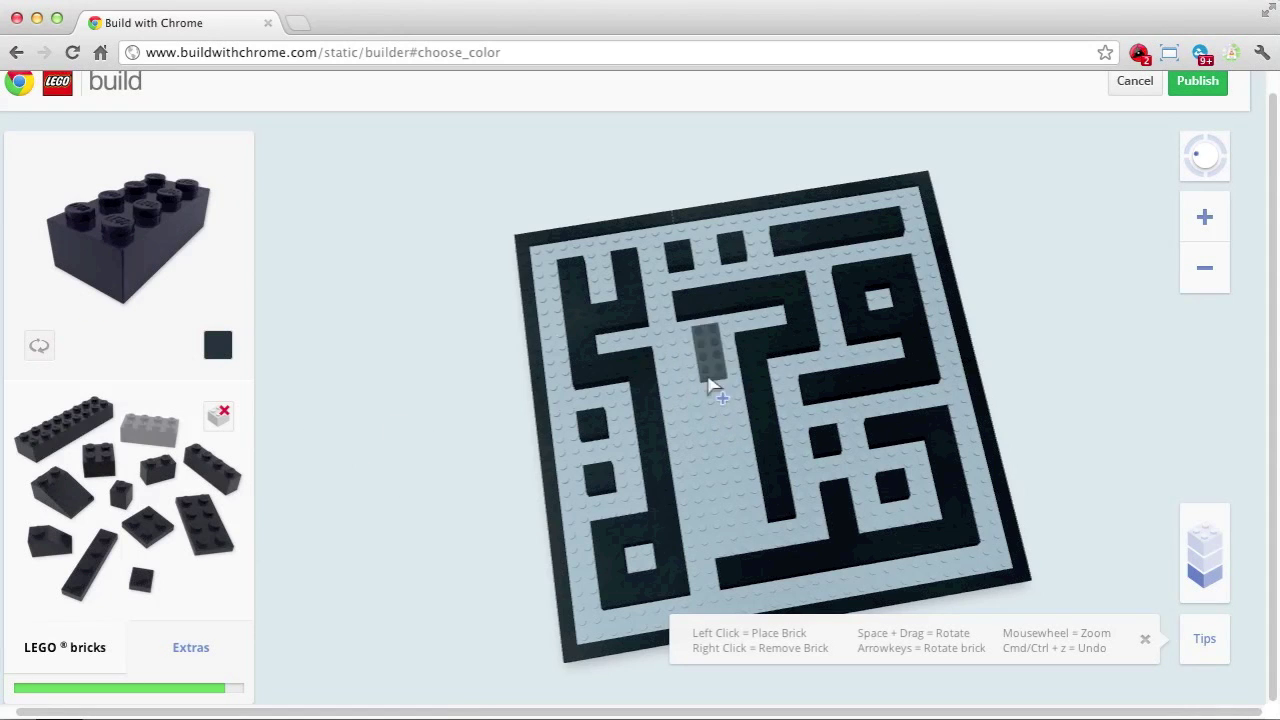
{"action": "left_click", "coordinate": [735, 512]}
{"action": "left_click", "coordinate": [148, 428]}
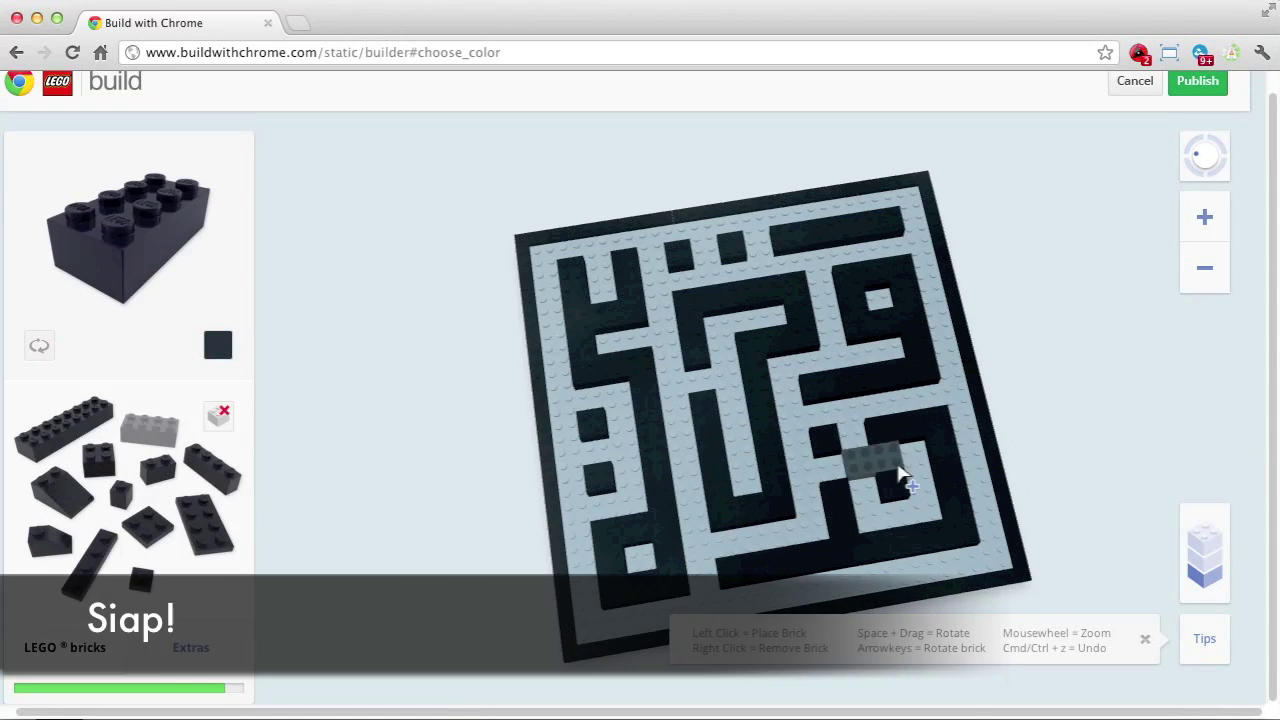